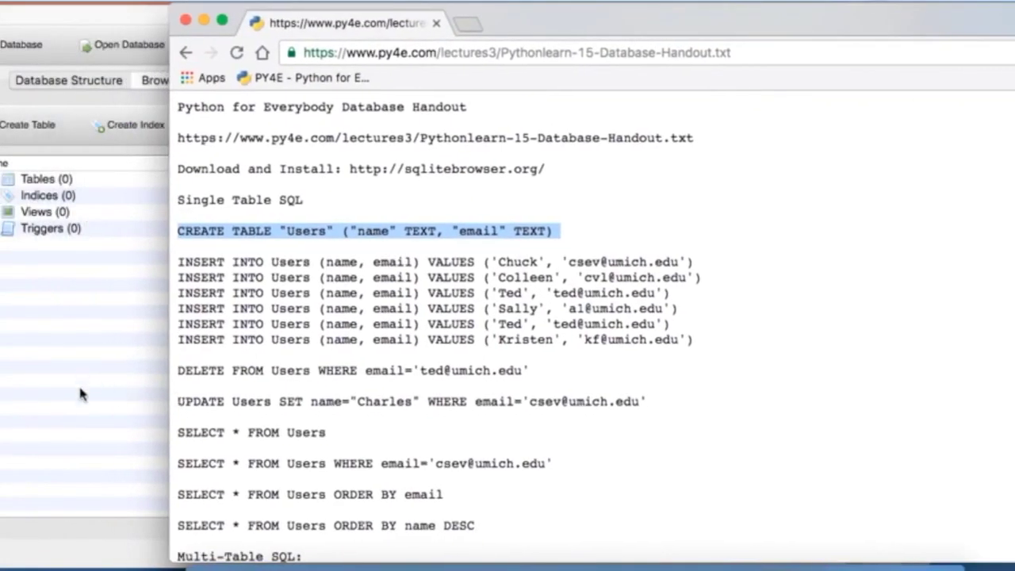
Step: Start a new table with Ctrl+T so an empty Edit table definition dialog appears
{"action": "key", "text": "ctrl+t"}
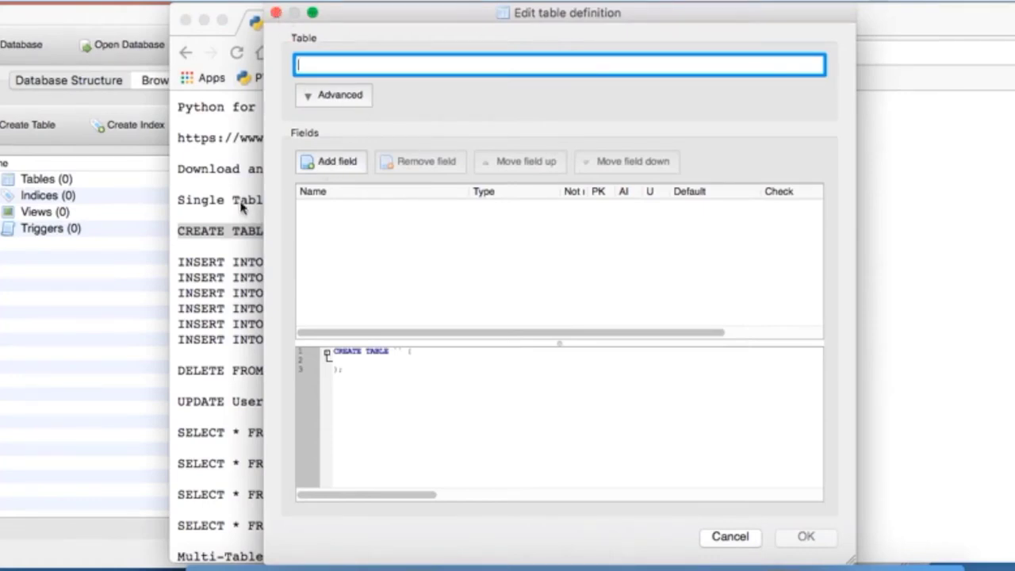
Step: Name the new table Users and add a TEXT field called name
{"action": "left_click", "coordinate": [210, 199]}
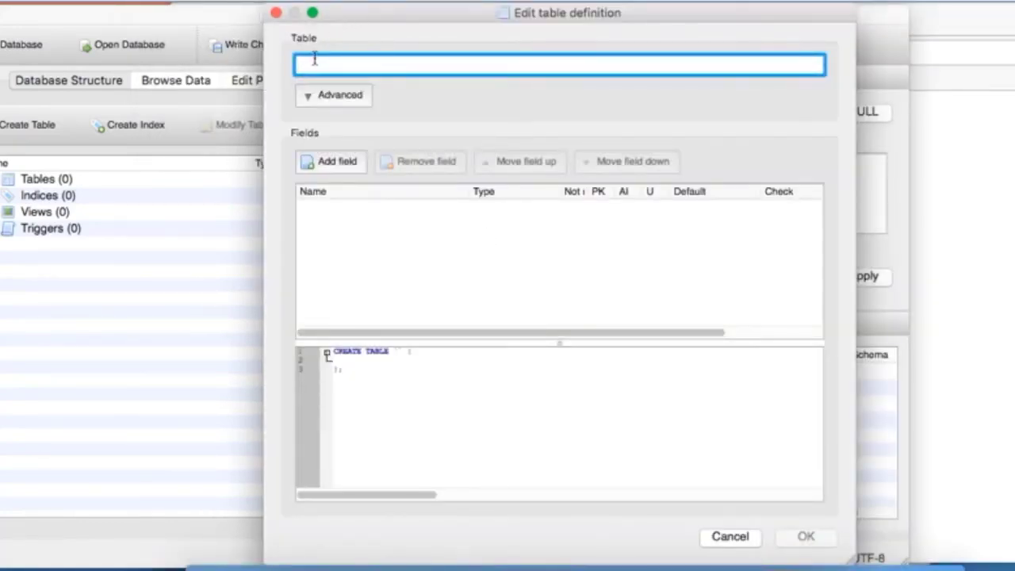
{"action": "type", "text": "Users"}
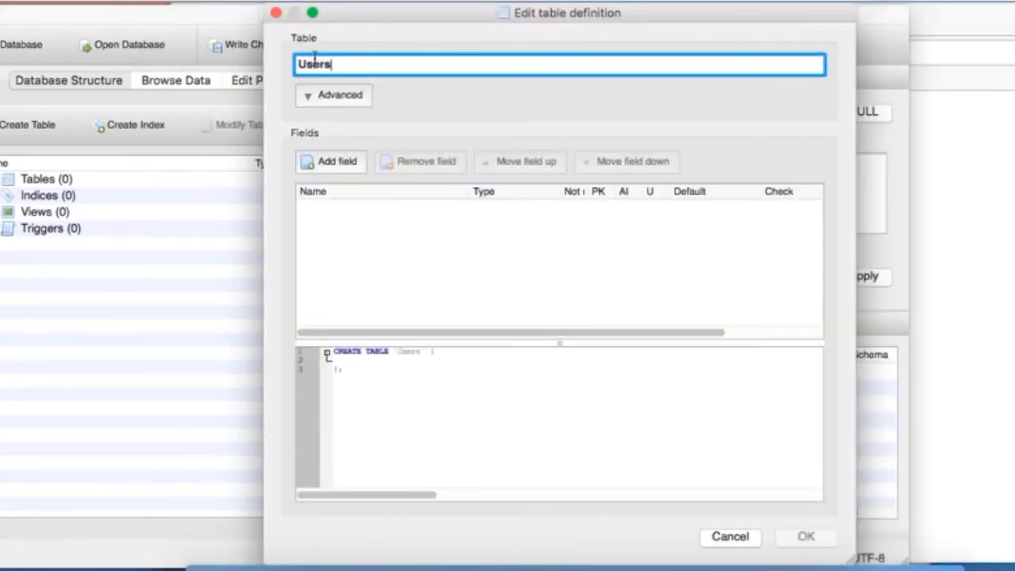
{"action": "left_click", "coordinate": [346, 165]}
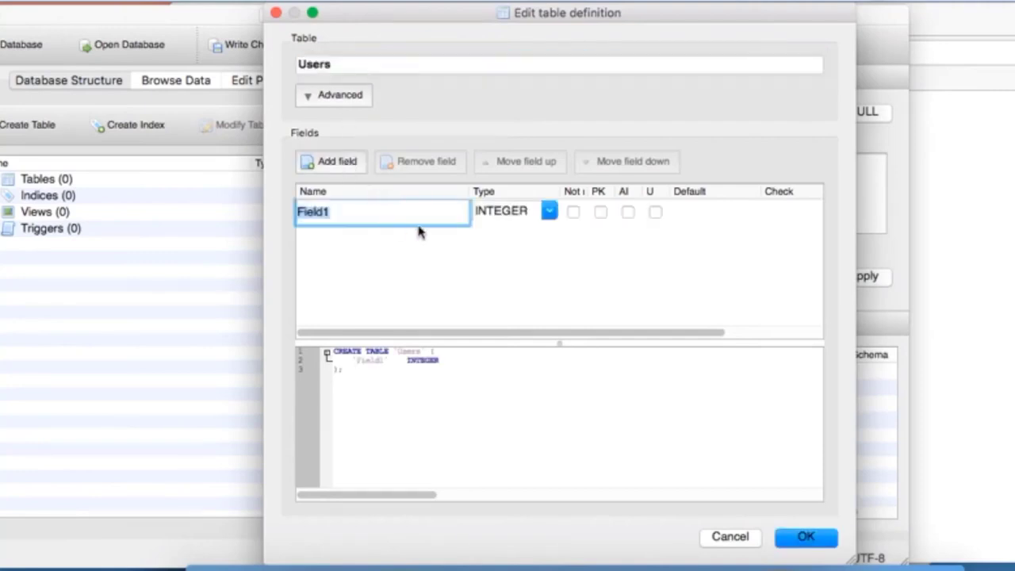
{"action": "type", "text": "name"}
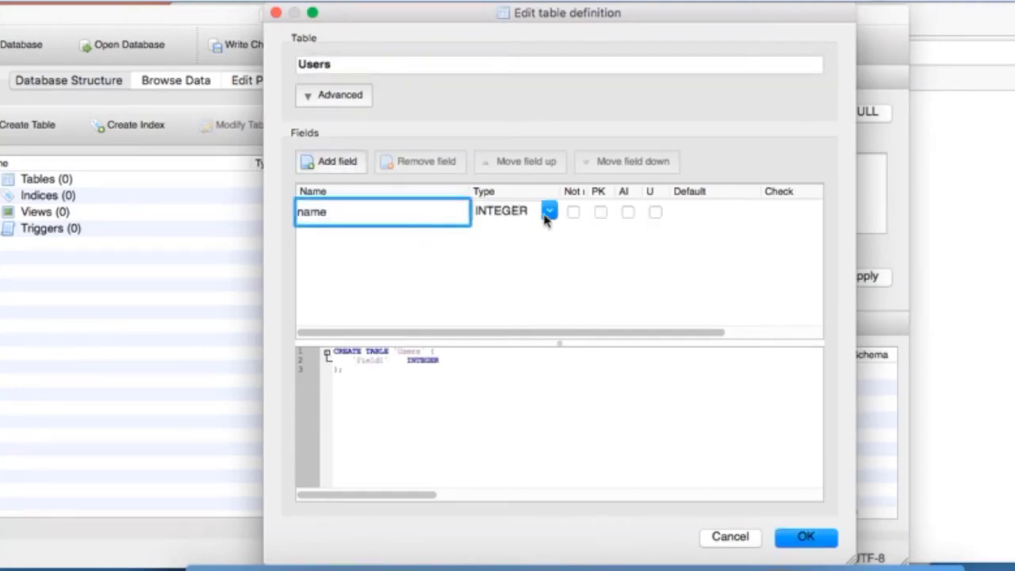
{"action": "left_click", "coordinate": [549, 212]}
{"action": "left_click", "coordinate": [523, 238]}
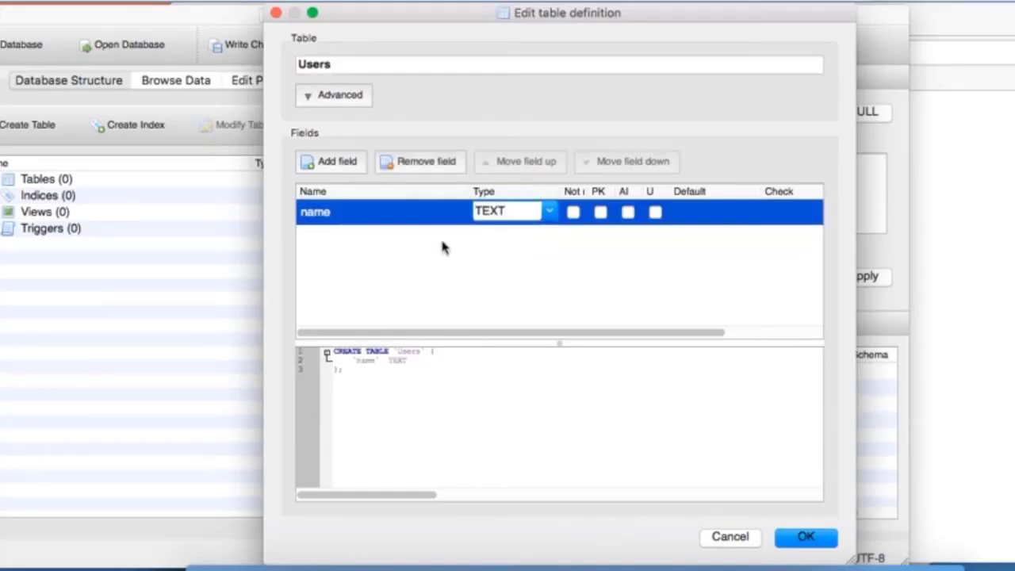
Step: Add a second TEXT field called email and create the Users table
{"action": "left_click", "coordinate": [329, 165]}
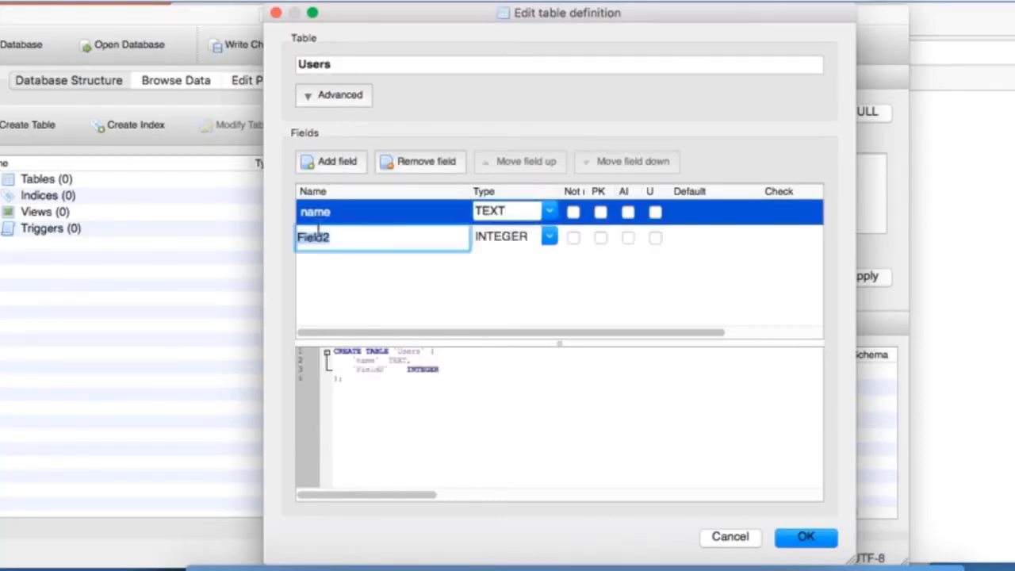
{"action": "type", "text": "email"}
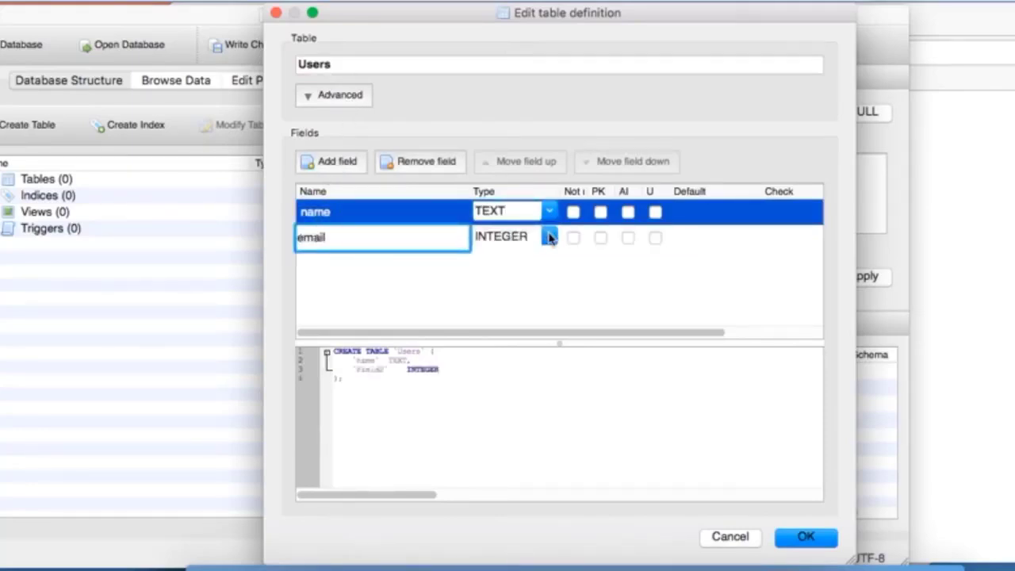
{"action": "left_click", "coordinate": [549, 237]}
{"action": "left_click", "coordinate": [525, 265]}
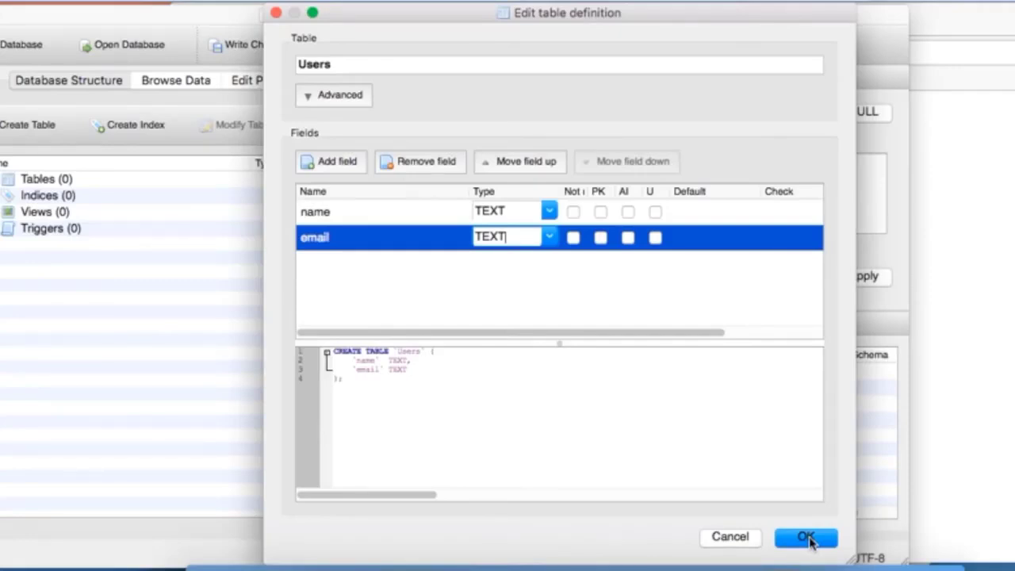
{"action": "left_click", "coordinate": [550, 237]}
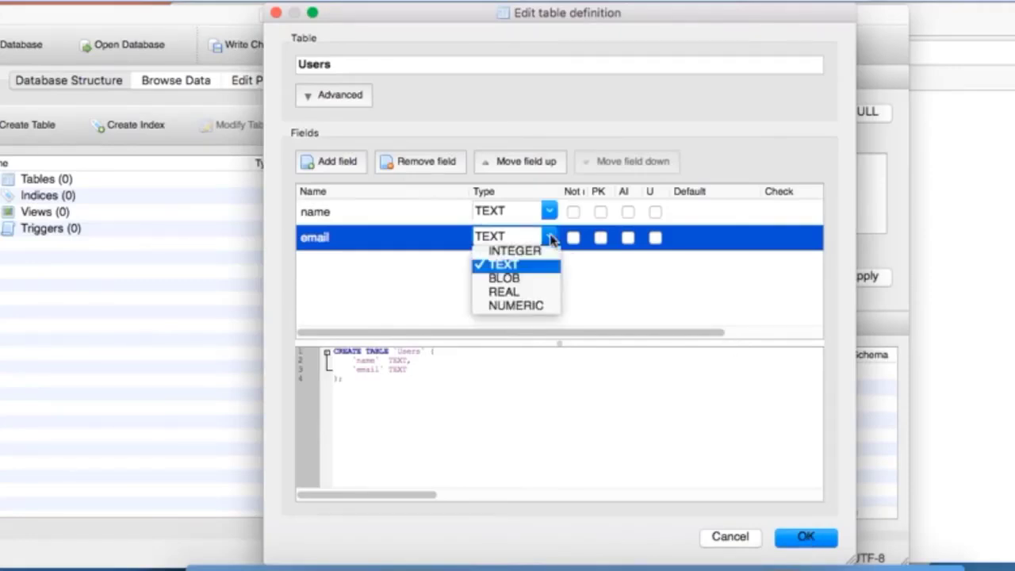
{"action": "left_click", "coordinate": [551, 240]}
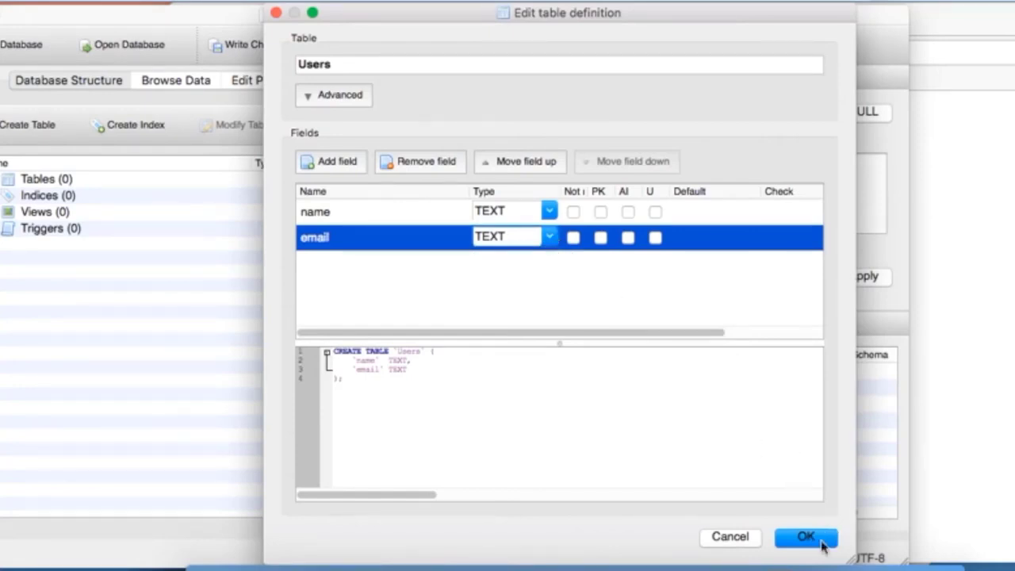
{"action": "left_click_drag", "start_coordinate": [346, 380], "coordinate": [325, 351]}
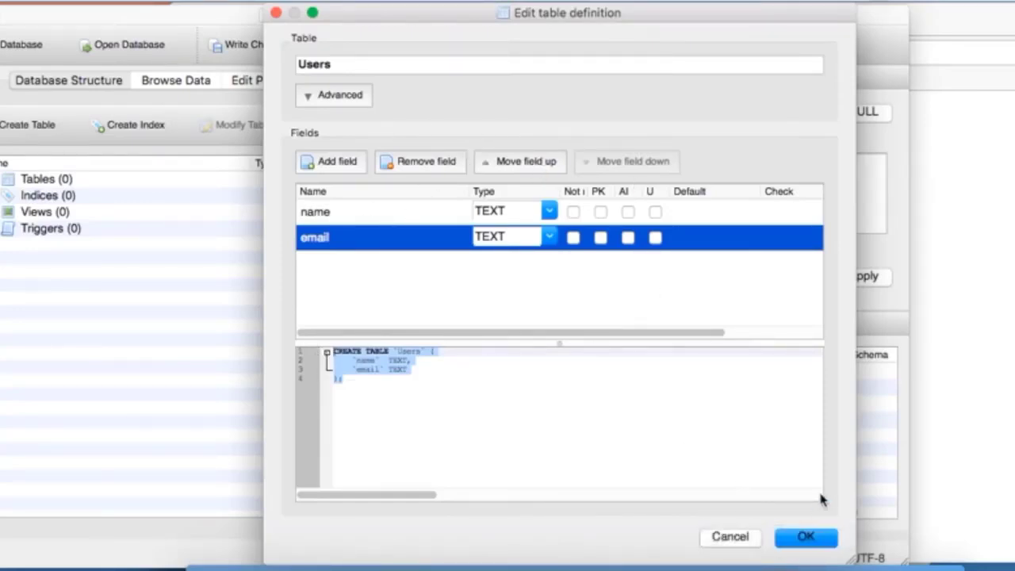
{"action": "left_click", "coordinate": [806, 538]}
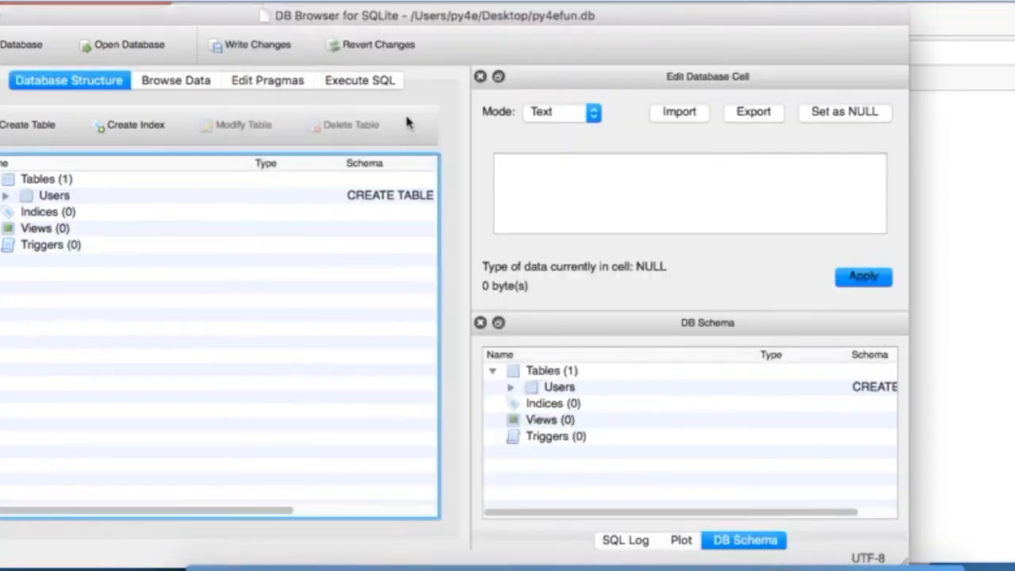
Step: Reposition the database window and select the Users table in the database structure
{"action": "left_click_drag", "start_coordinate": [507, 18], "coordinate": [607, 16]}
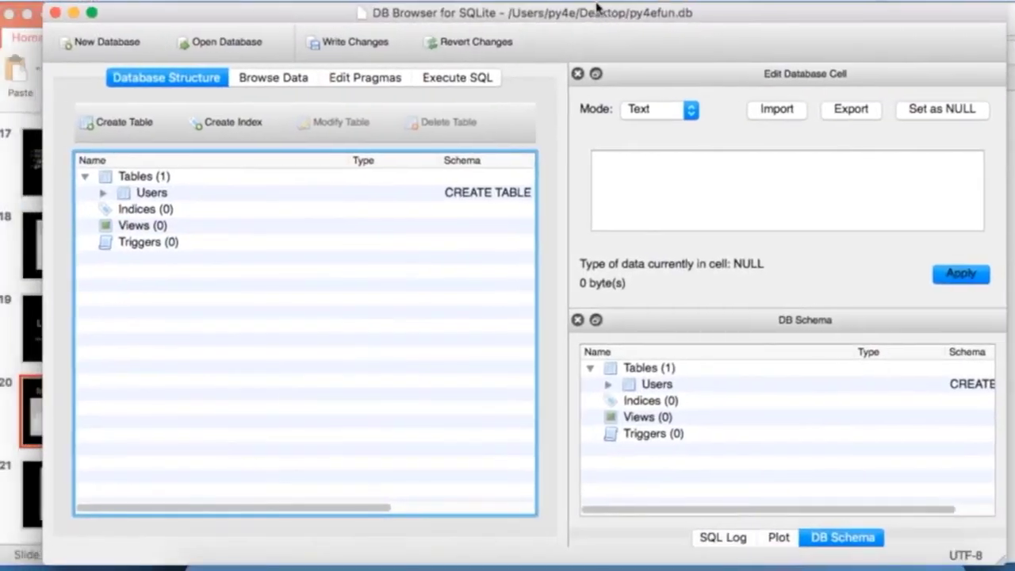
{"action": "left_click", "coordinate": [258, 87]}
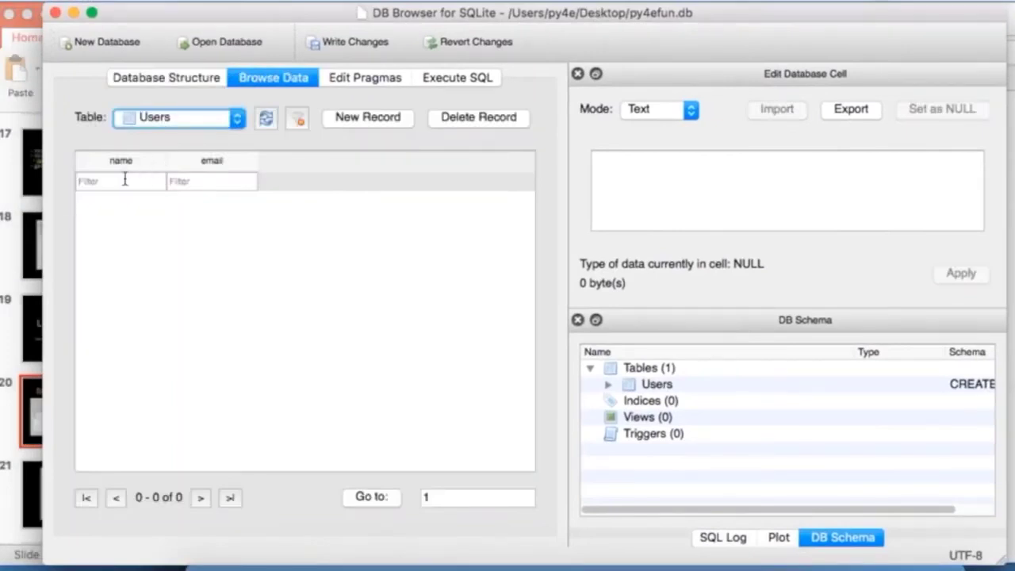
{"action": "left_click", "coordinate": [190, 119]}
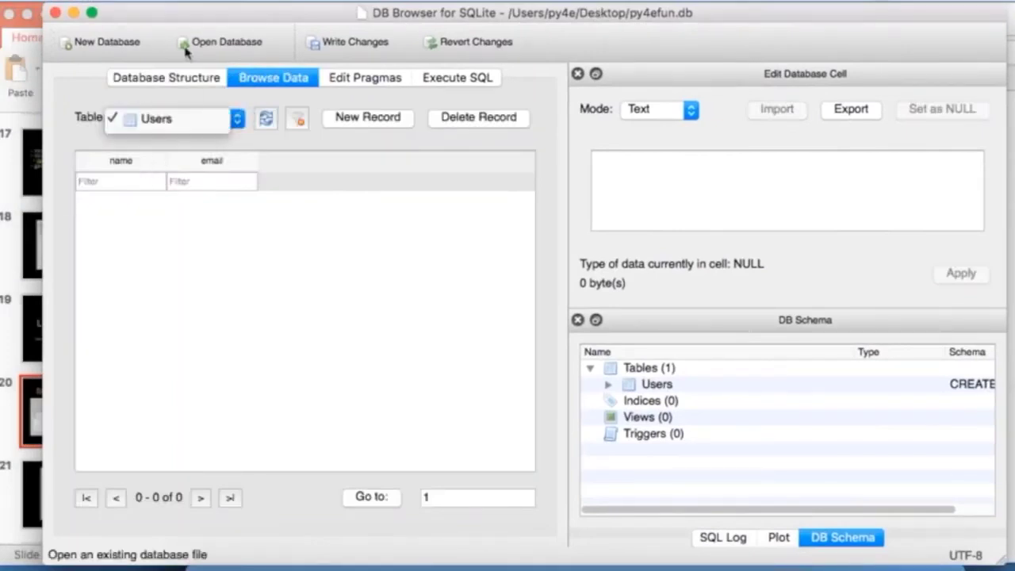
{"action": "left_click", "coordinate": [136, 120]}
{"action": "left_click", "coordinate": [172, 79]}
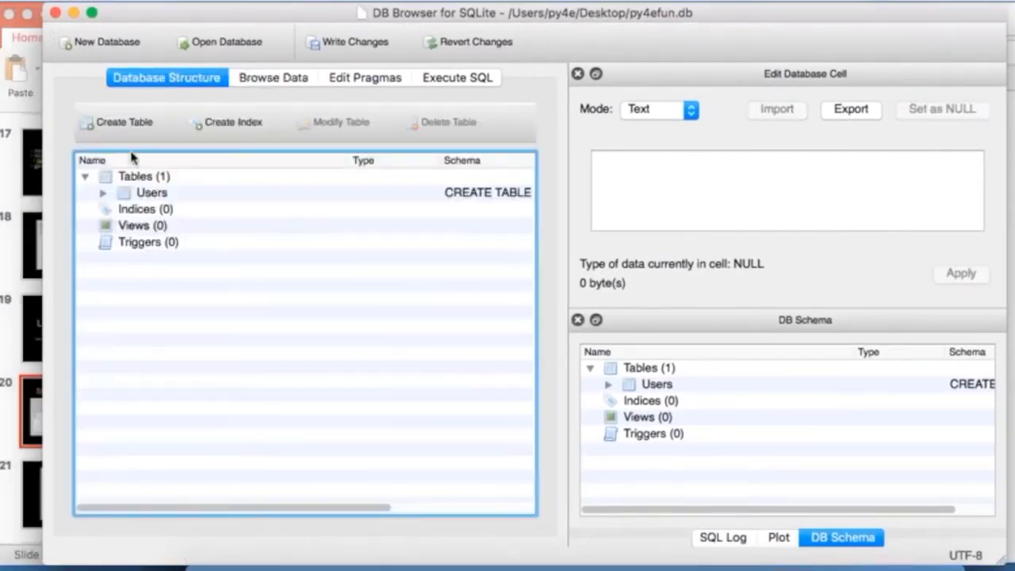
{"action": "left_click", "coordinate": [101, 195]}
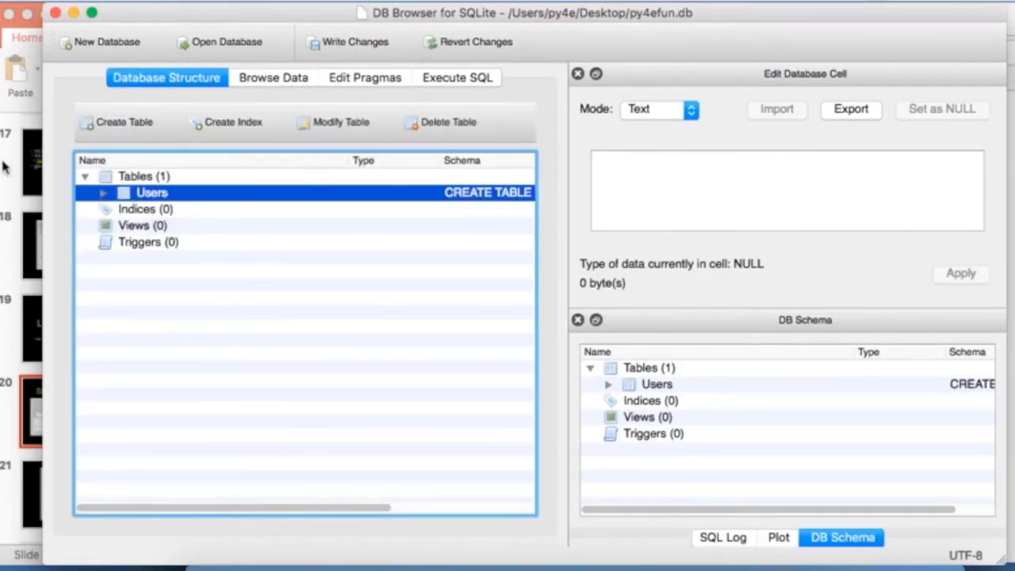
Step: Back in DB Browser, add a blank new record in the Users Browse Data grid
{"action": "key", "text": "super+Tab"}
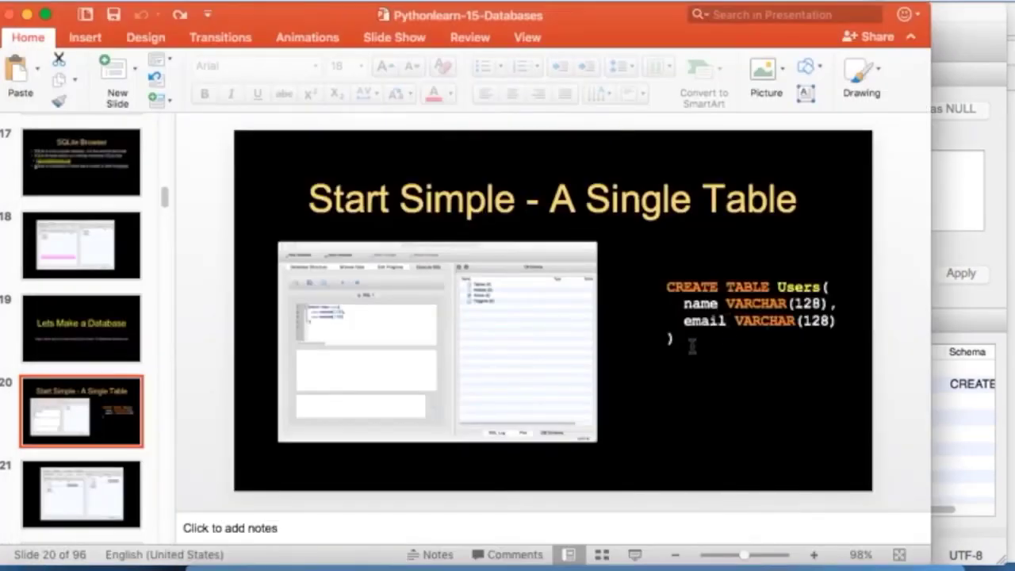
{"action": "key", "text": "super+Tab"}
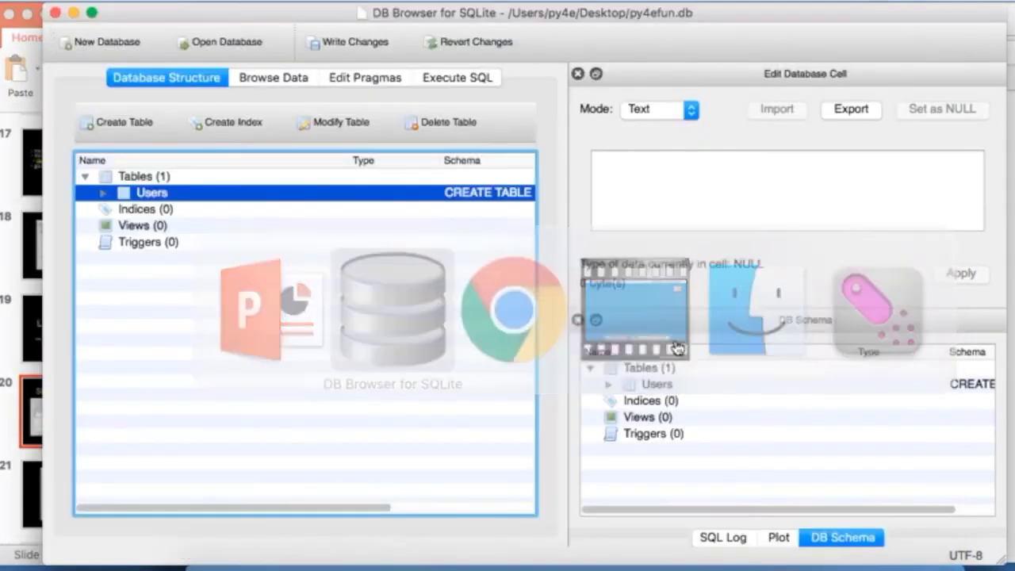
{"action": "key", "text": "super+Tab"}
{"action": "key", "text": "super+Tab"}
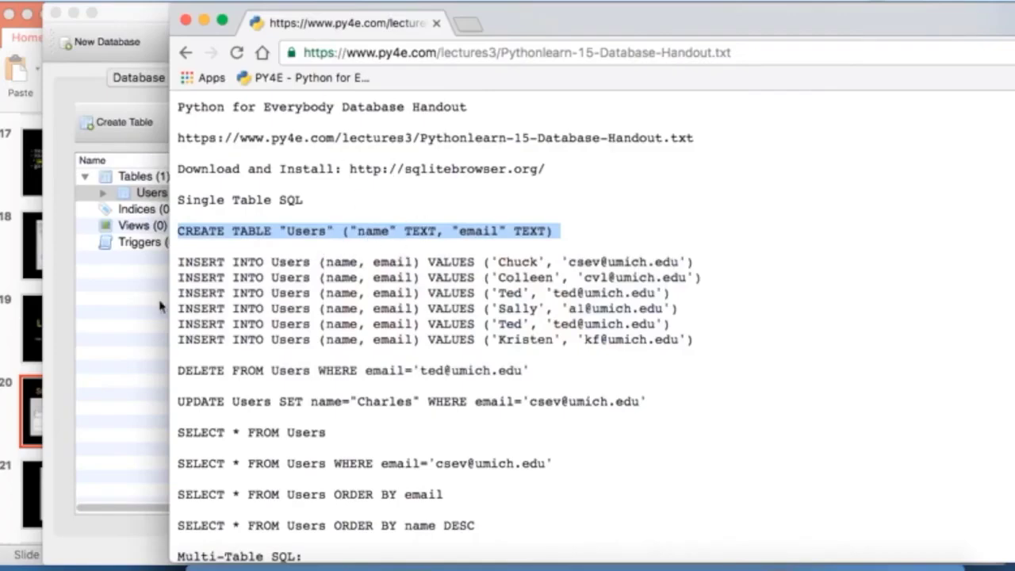
{"action": "left_click", "coordinate": [124, 305]}
{"action": "key", "text": "super+Tab"}
{"action": "key", "text": "super+Tab"}
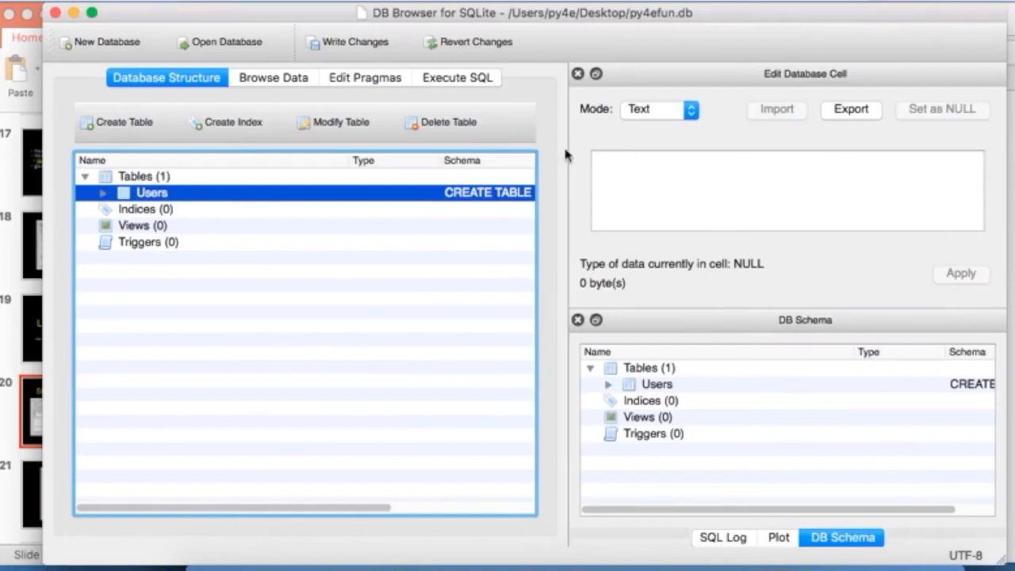
{"action": "left_click", "coordinate": [285, 80]}
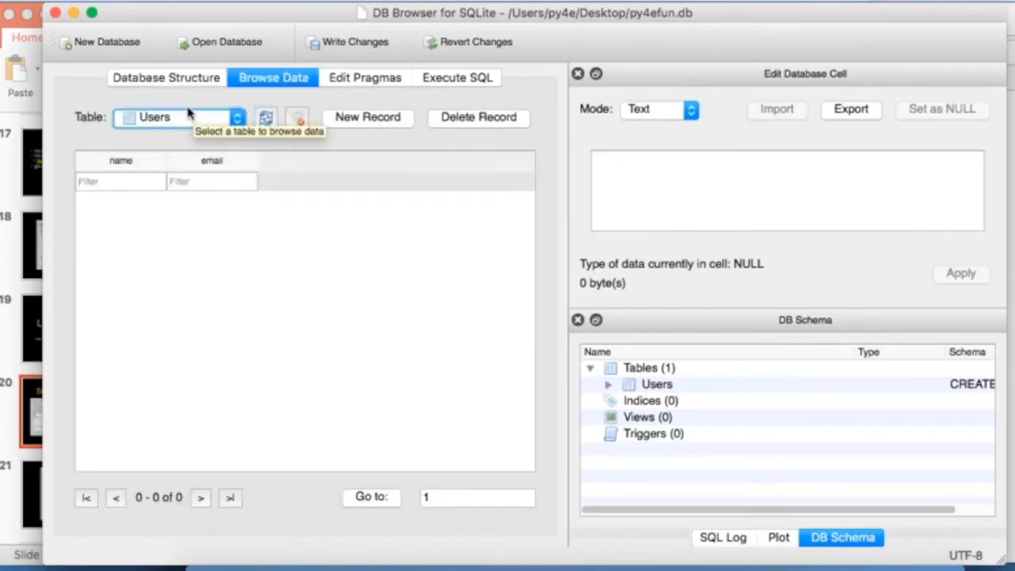
{"action": "left_click", "coordinate": [373, 117]}
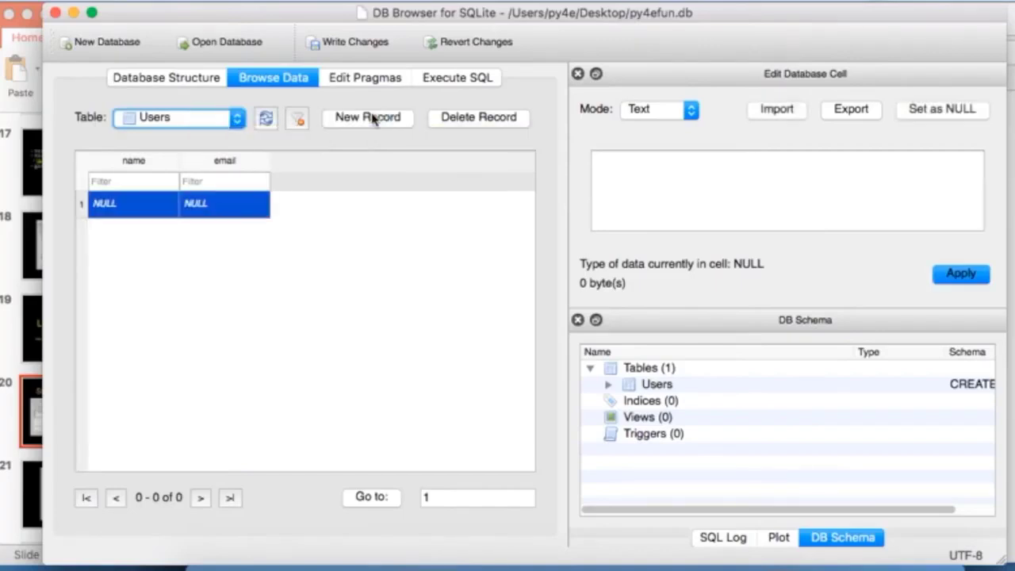
Step: Enter the user's first name in the name cell and their e-mail address in the email cell
{"action": "left_click", "coordinate": [131, 204]}
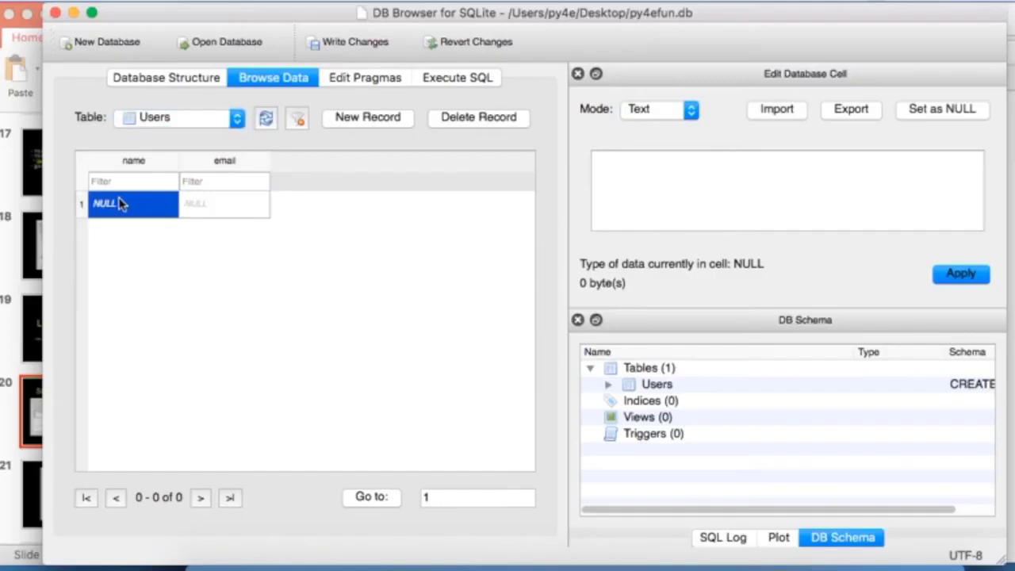
{"action": "double_click", "coordinate": [121, 204]}
{"action": "type", "text": "Charl"}
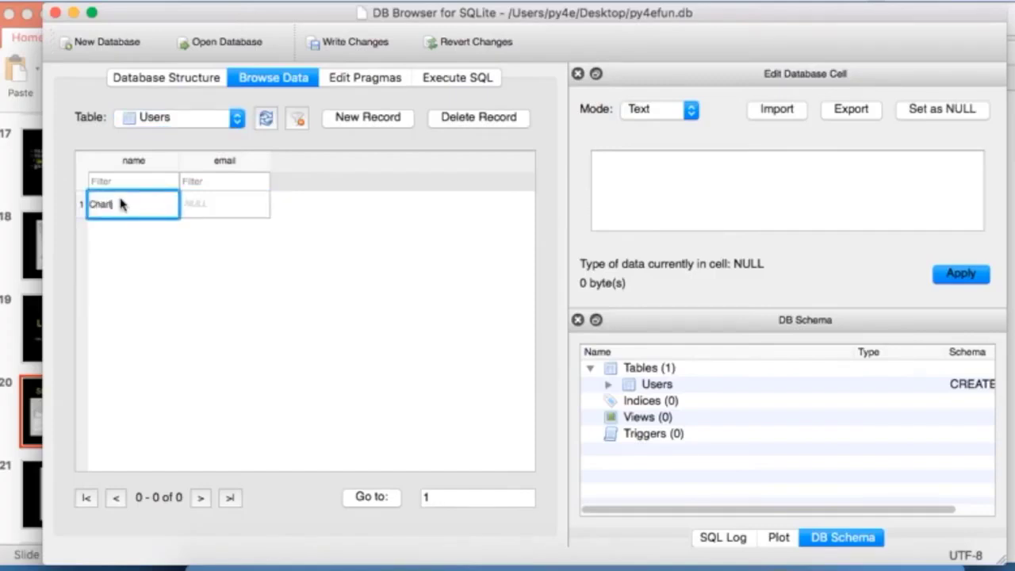
{"action": "type", "text": "es"}
{"action": "key", "text": "Tab"}
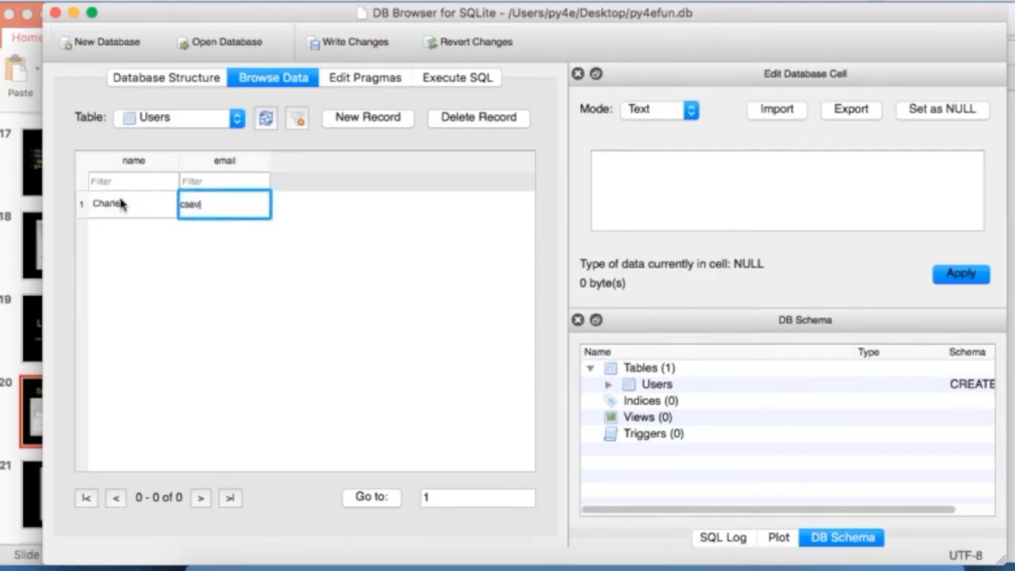
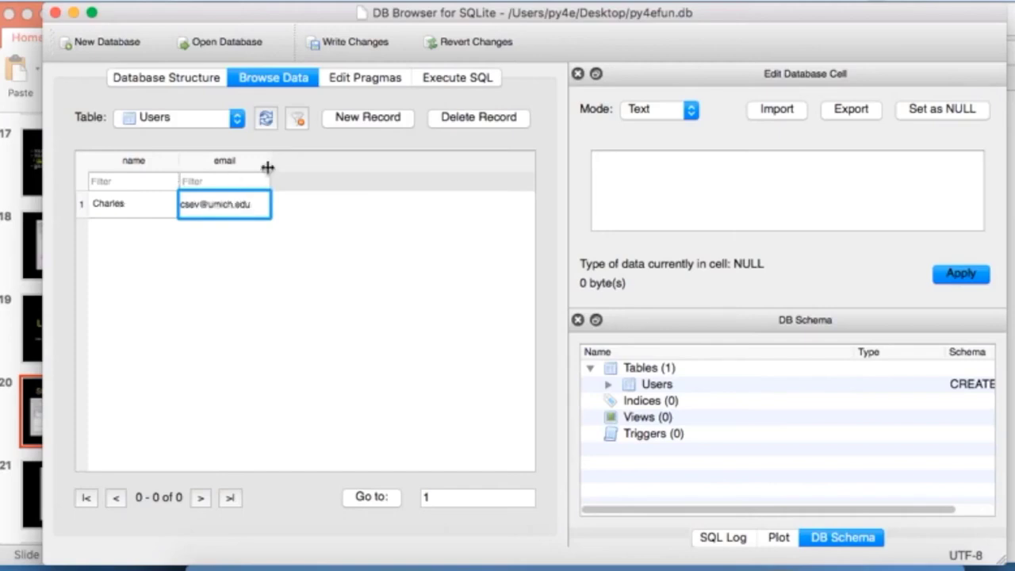
{"action": "left_click", "coordinate": [452, 274]}
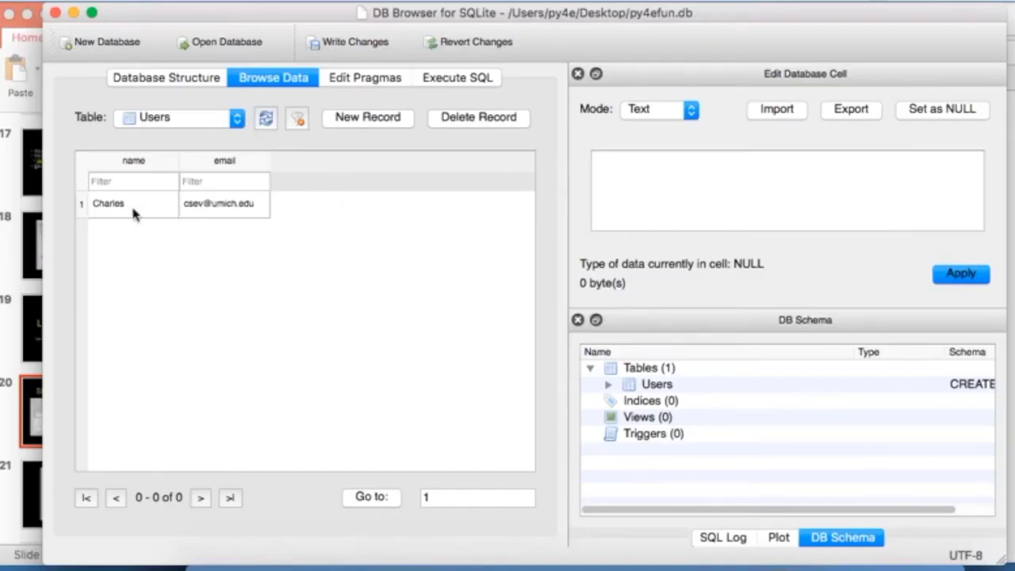
{"action": "left_click", "coordinate": [452, 78]}
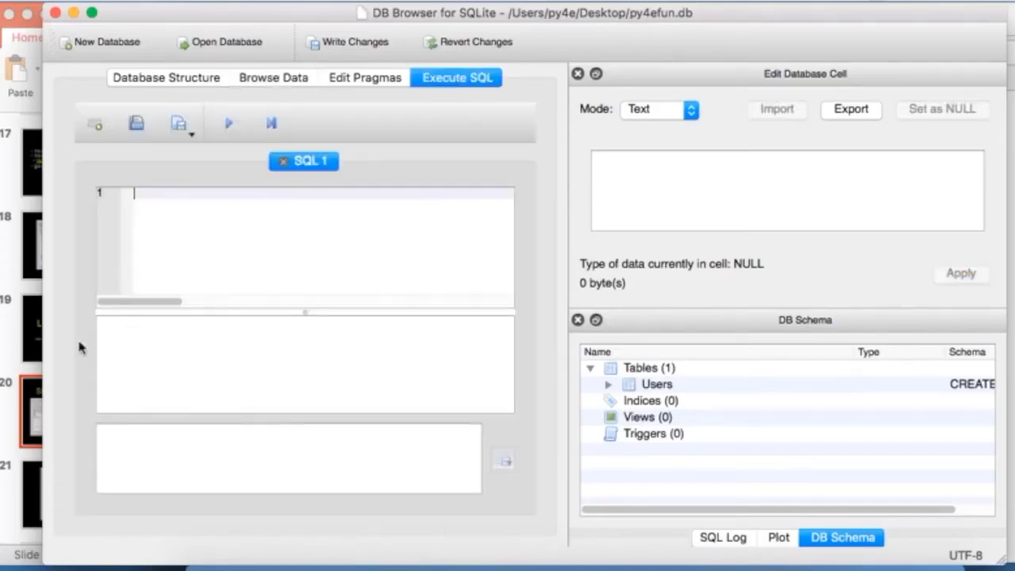
{"action": "left_click", "coordinate": [11, 358]}
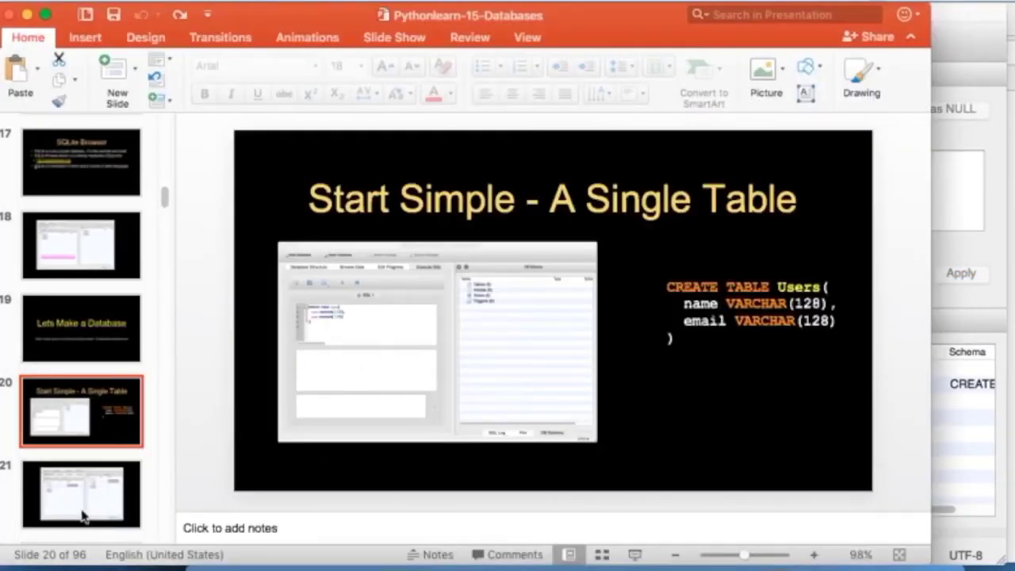
Step: Go to slide 24, 'SQL: Insert', and start the slide show from it
{"action": "left_click", "coordinate": [81, 512]}
{"action": "key", "text": "Down"}
{"action": "key", "text": "Down"}
{"action": "key", "text": "Down"}
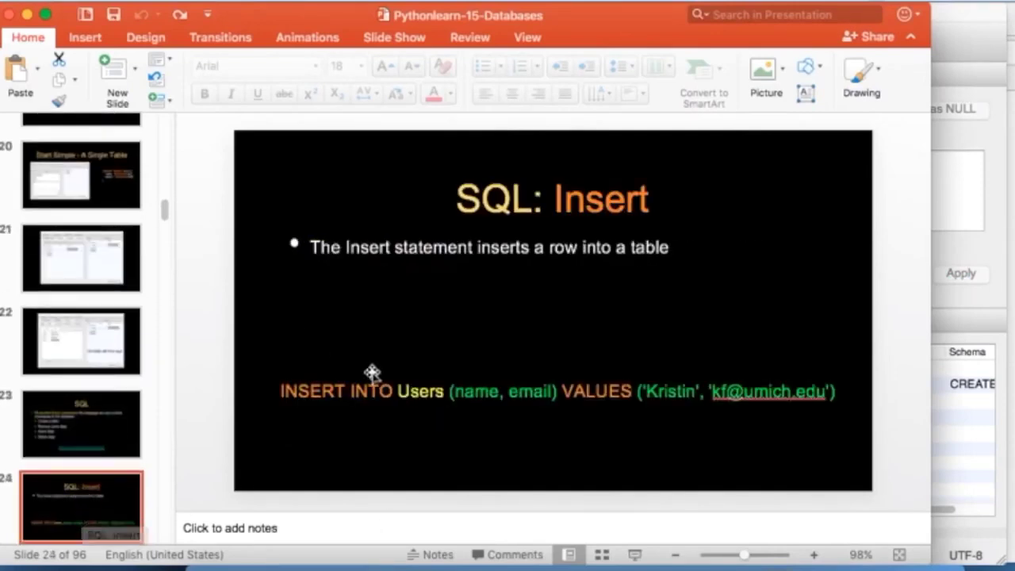
{"action": "left_click", "coordinate": [637, 555]}
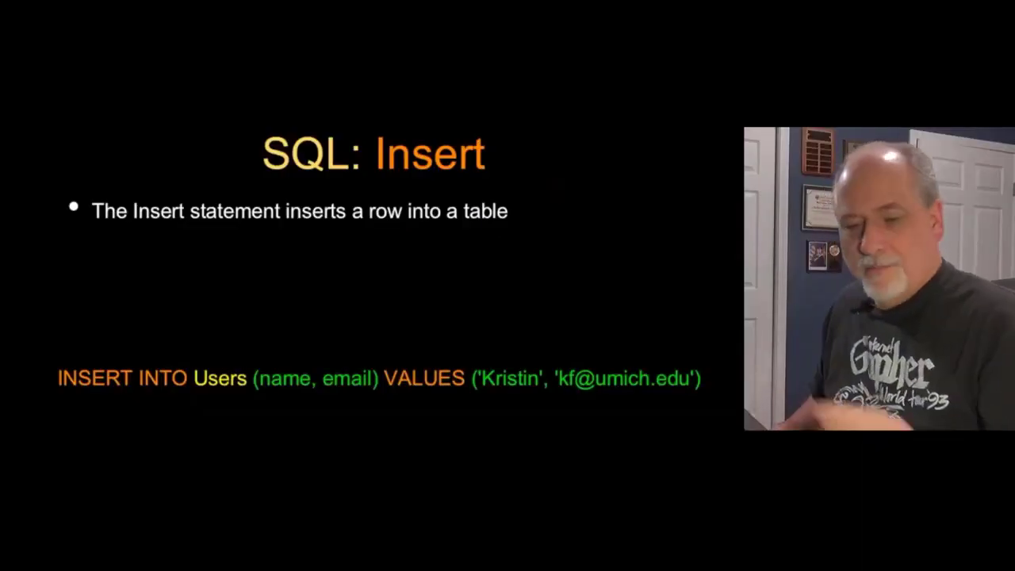
Step: Mark up the INSERT INTO Users columns and values with the pen, then erase the ink and exit
{"action": "key", "text": "ctrl+p"}
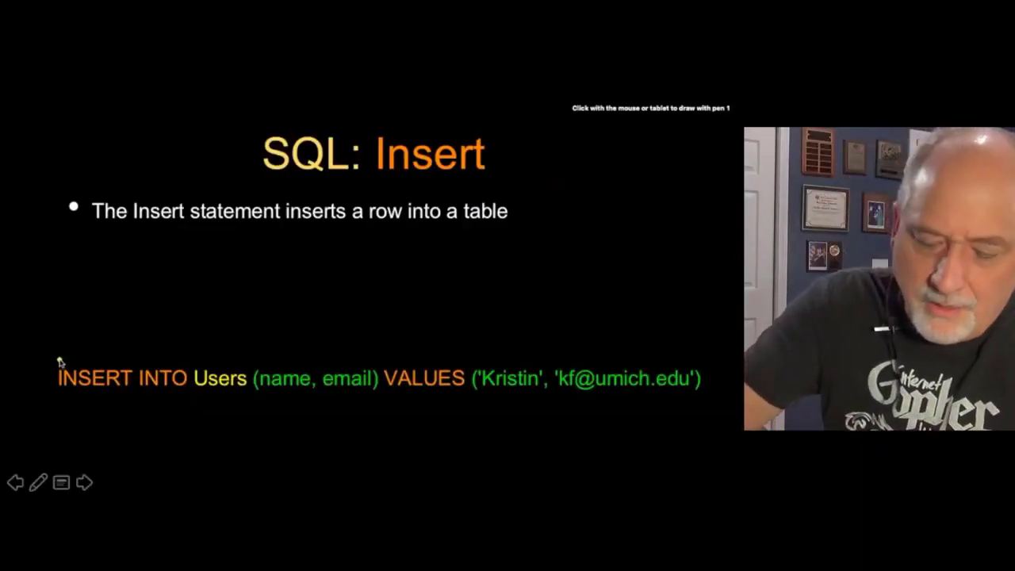
{"action": "mouse_move", "coordinate": [61, 359]}
{"action": "left_mouse_down"}
{"action": "mouse_move", "coordinate": [137, 344]}
{"action": "mouse_move", "coordinate": [181, 355]}
{"action": "left_mouse_up"}
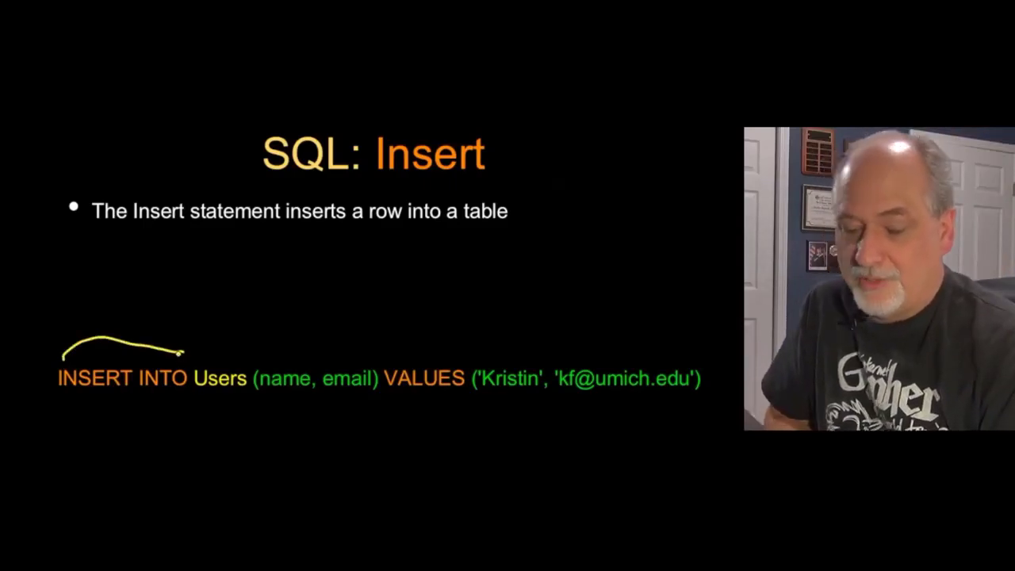
{"action": "mouse_move", "coordinate": [231, 277]}
{"action": "left_mouse_down"}
{"action": "mouse_move", "coordinate": [242, 318]}
{"action": "mouse_move", "coordinate": [307, 311]}
{"action": "left_mouse_up"}
{"action": "left_click_drag", "start_coordinate": [380, 353], "coordinate": [378, 299]}
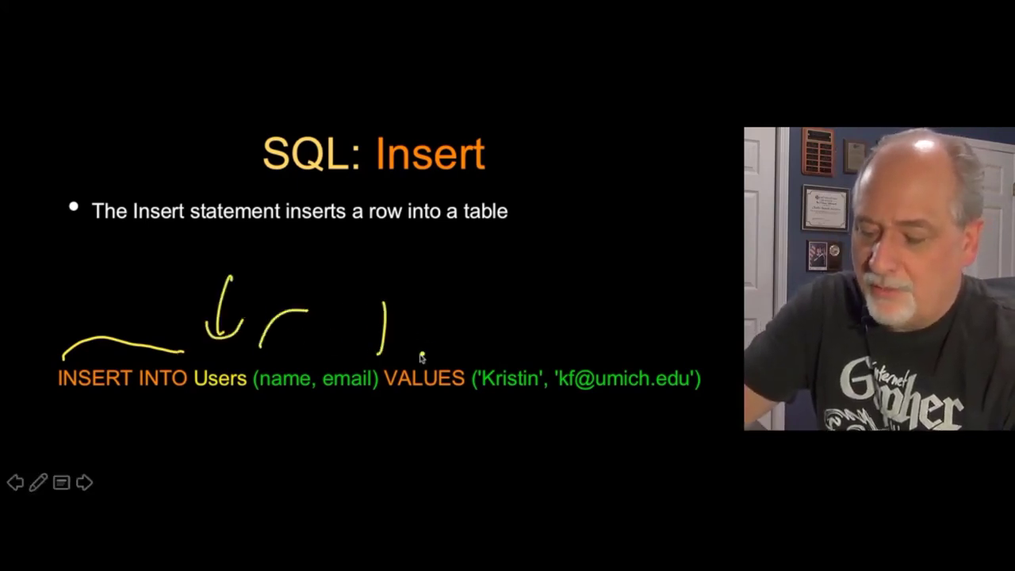
{"action": "left_click_drag", "start_coordinate": [425, 354], "coordinate": [436, 303]}
{"action": "left_click_drag", "start_coordinate": [306, 333], "coordinate": [527, 326]}
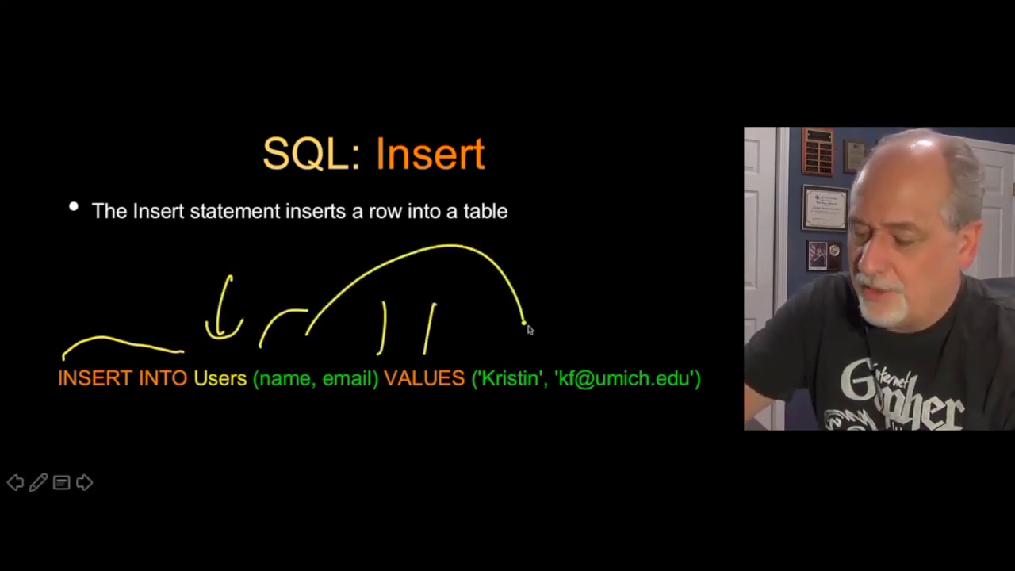
{"action": "mouse_move", "coordinate": [355, 368]}
{"action": "left_mouse_down"}
{"action": "mouse_move", "coordinate": [388, 321]}
{"action": "mouse_move", "coordinate": [643, 355]}
{"action": "left_mouse_up"}
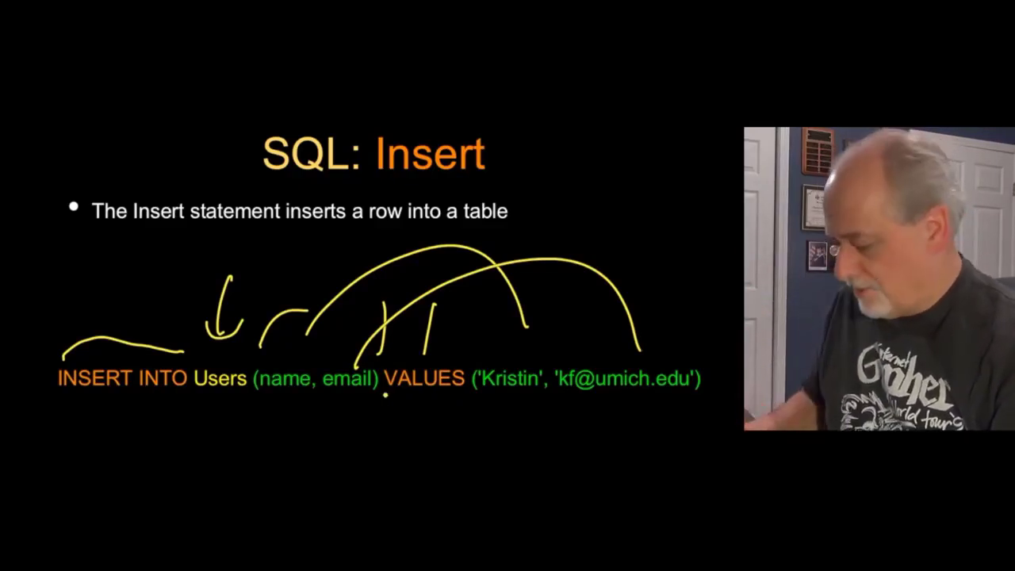
{"action": "key", "text": "e"}
{"action": "key", "text": "Escape"}
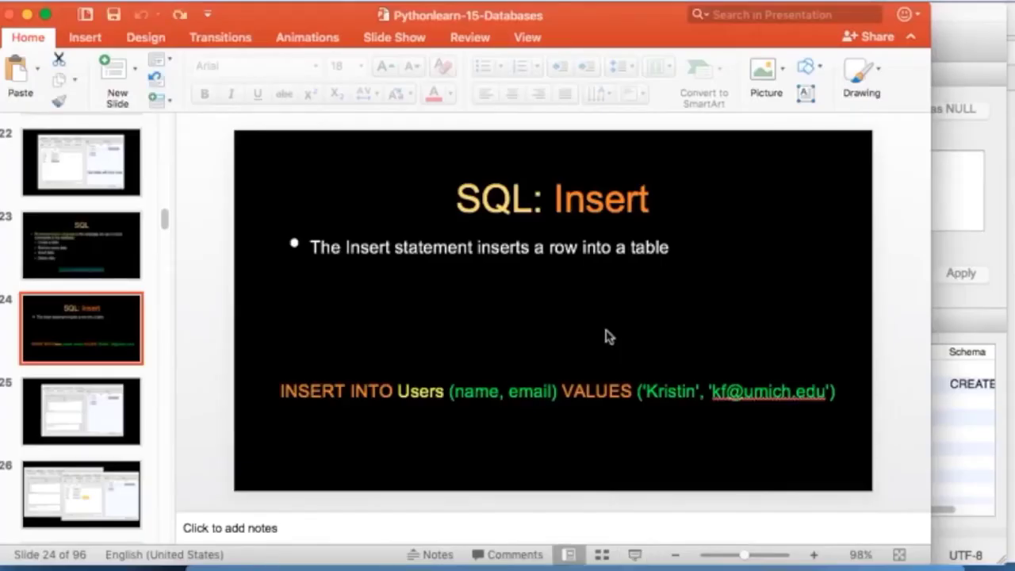
Step: Copy the handout's INSERT INTO Users line into the SQL editor and execute it
{"action": "key", "text": "super+Tab"}
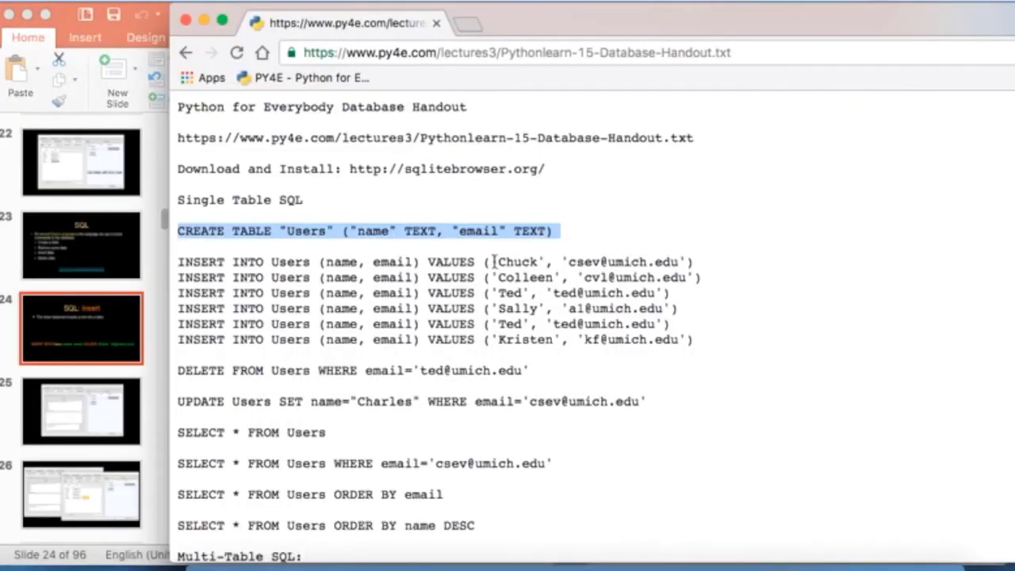
{"action": "triple_click", "coordinate": [529, 336]}
{"action": "key", "text": "super+Tab"}
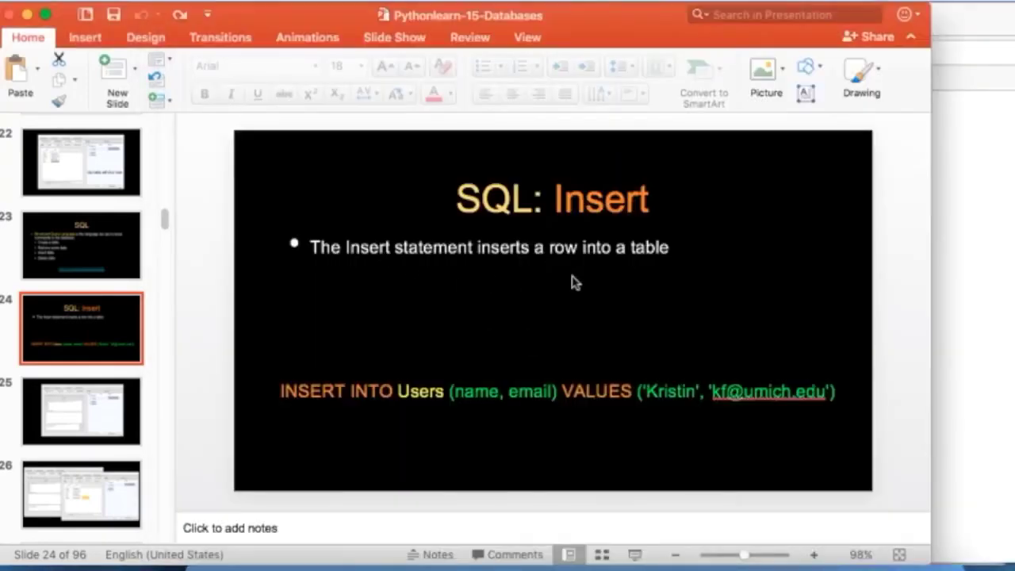
{"action": "left_click", "coordinate": [774, 563]}
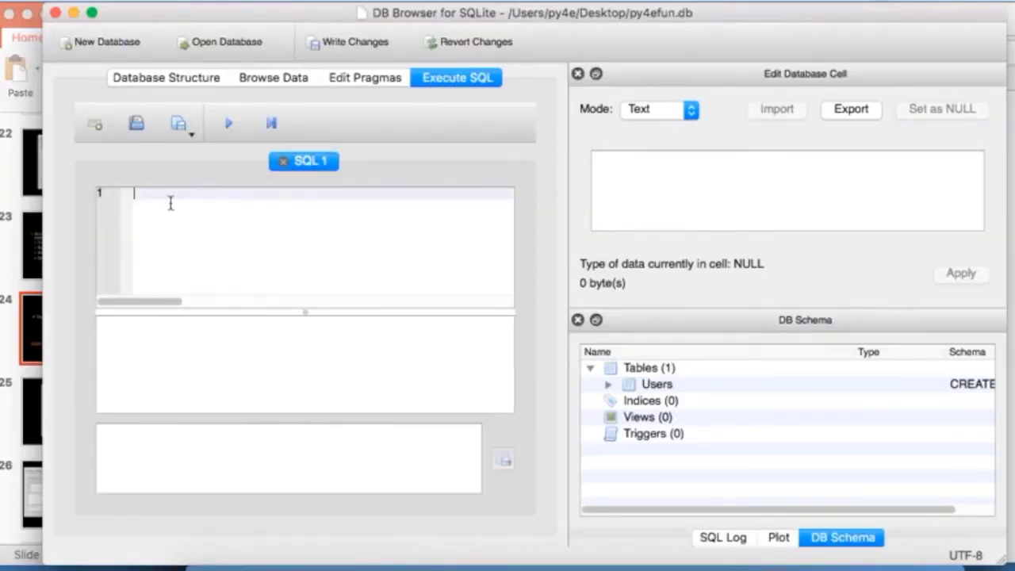
{"action": "key", "text": "super+v"}
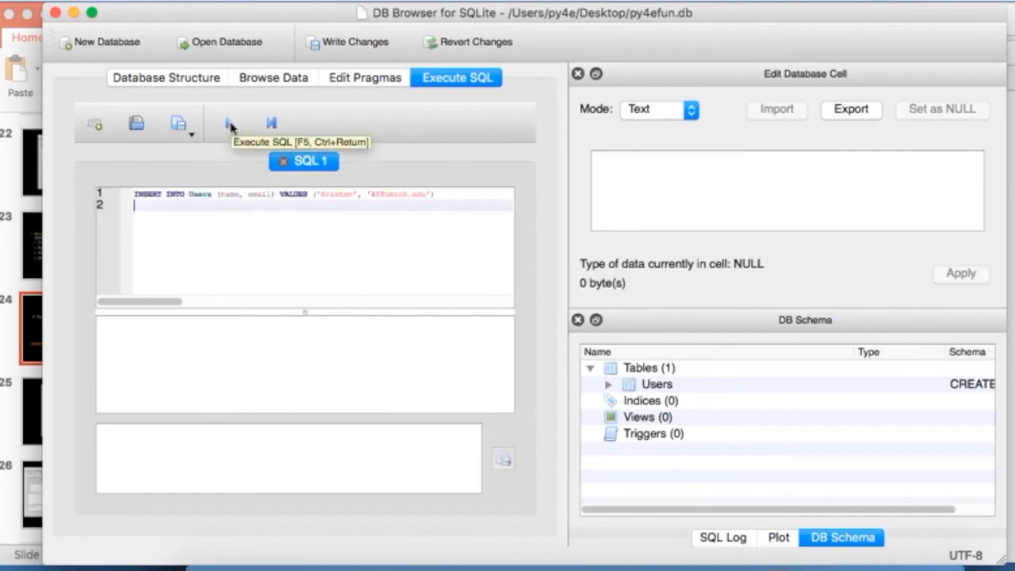
{"action": "left_click", "coordinate": [229, 124]}
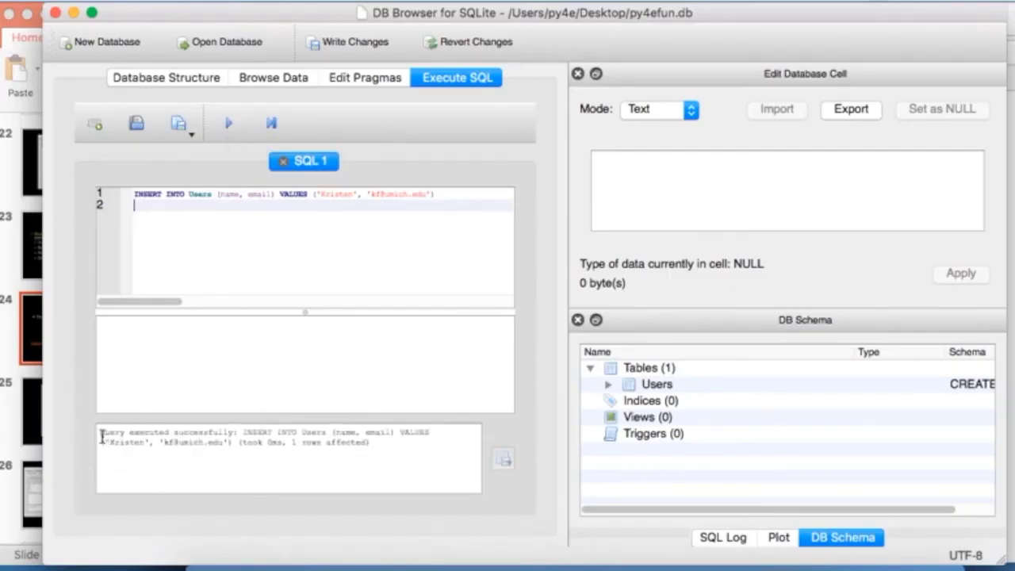
Step: Check the success message and confirm Users now has two rows in Browse Data
{"action": "left_click_drag", "start_coordinate": [100, 432], "coordinate": [263, 435]}
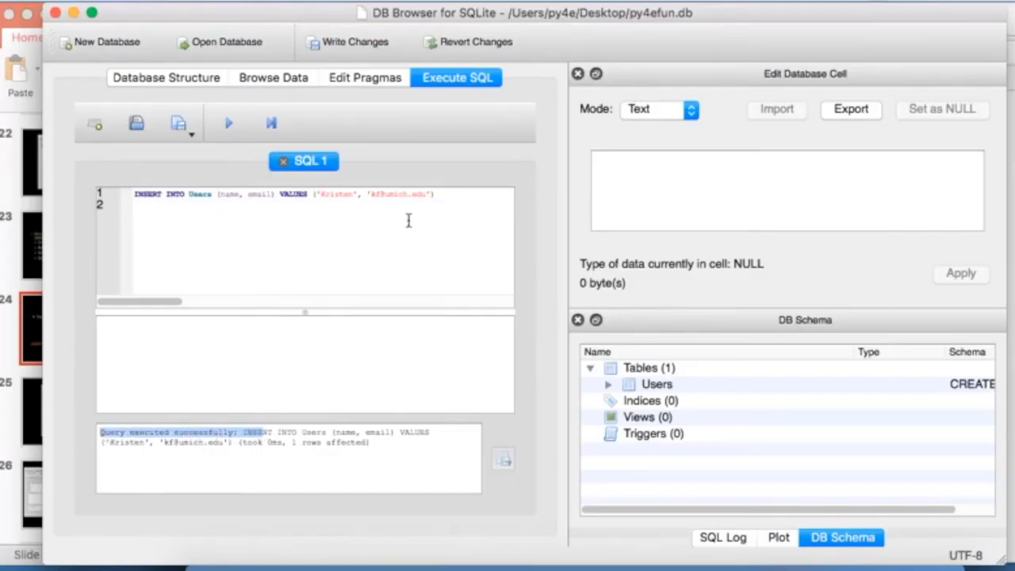
{"action": "left_click", "coordinate": [306, 79]}
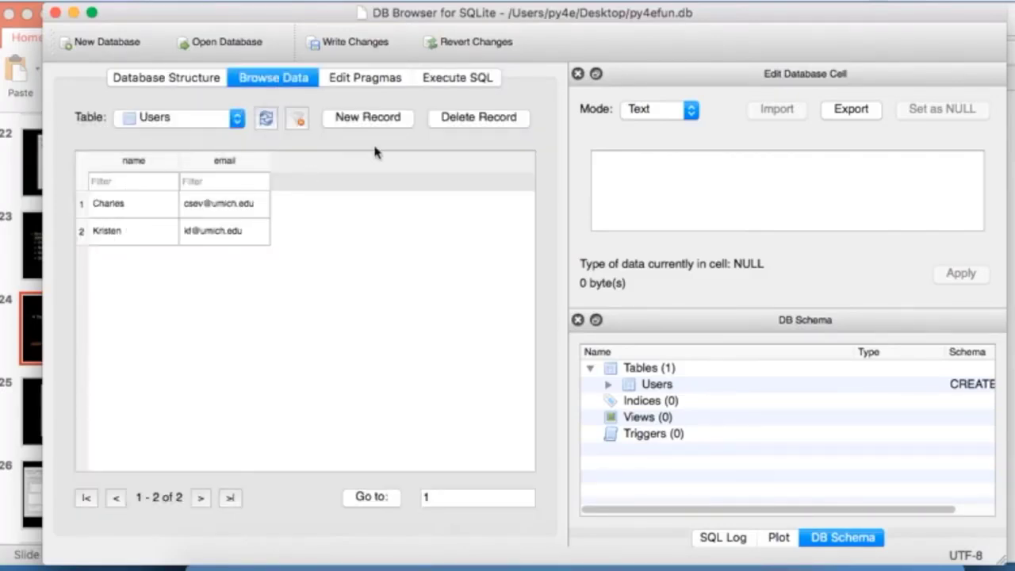
{"action": "left_click", "coordinate": [455, 76]}
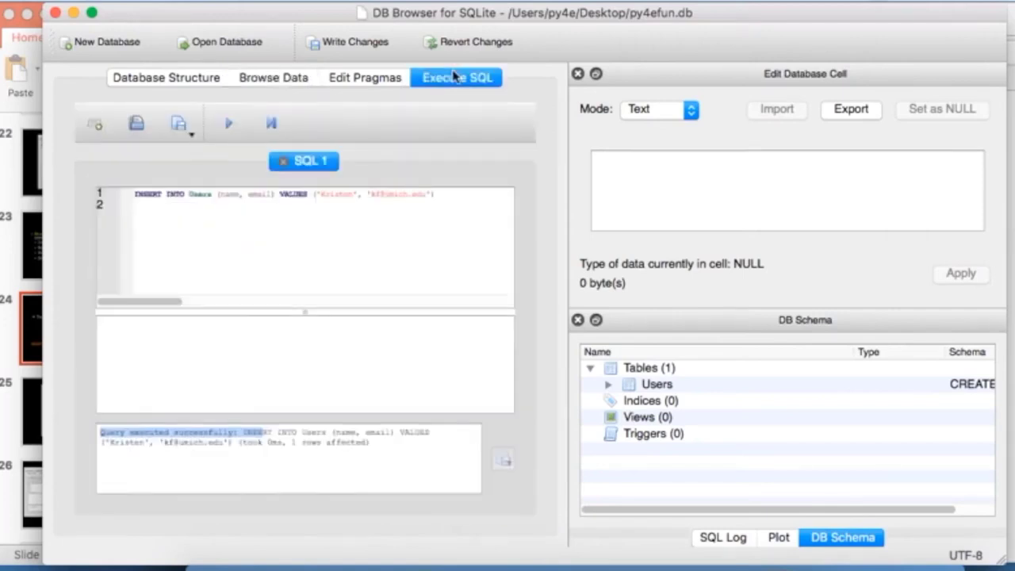
{"action": "key", "text": "super+Tab"}
{"action": "key", "text": "super+Tab"}
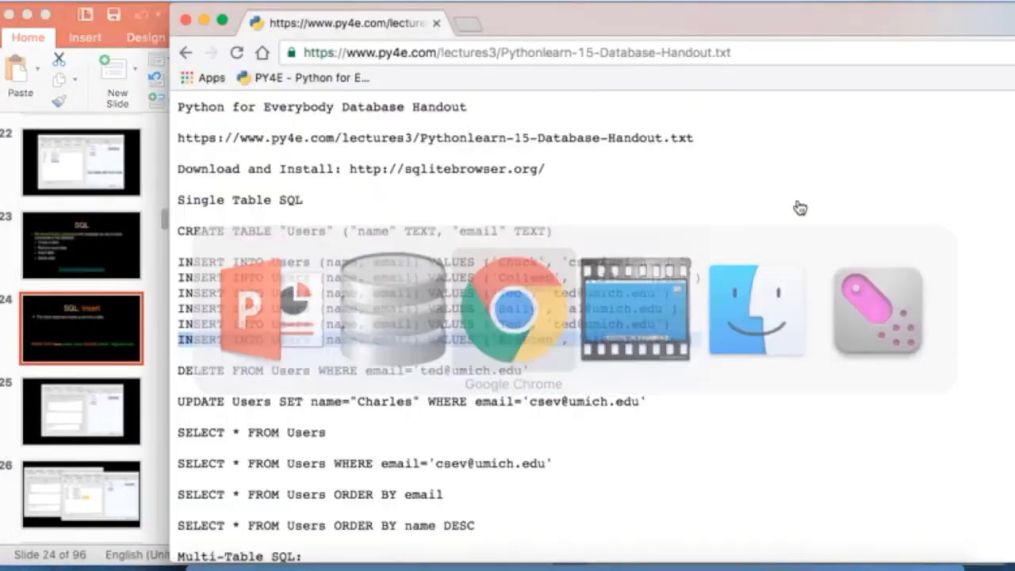
Step: Copy the four remaining INSERT statements from the handout and paste them over the editor text
{"action": "left_click", "coordinate": [500, 300]}
{"action": "left_click_drag", "start_coordinate": [678, 324], "coordinate": [170, 278]}
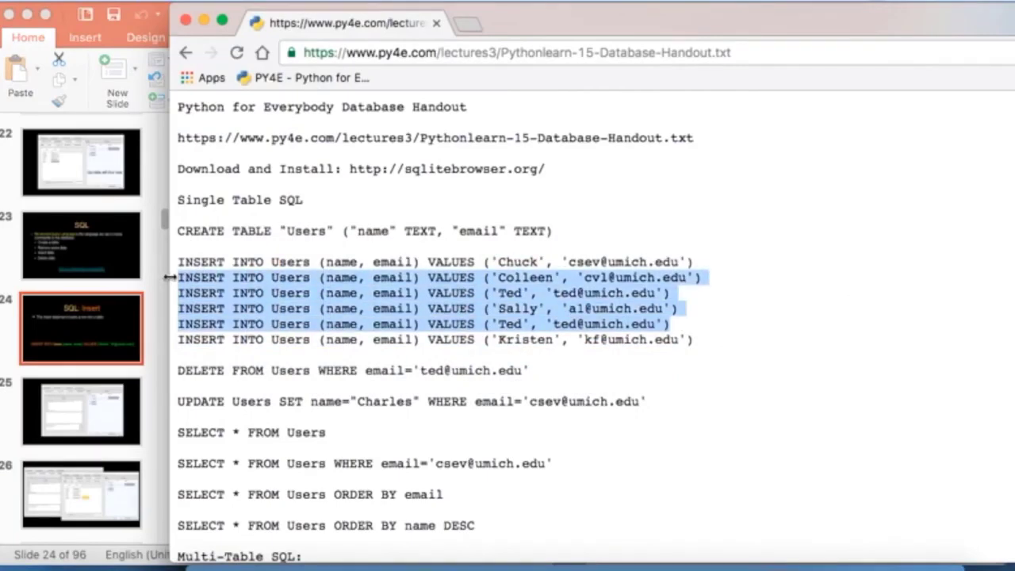
{"action": "key", "text": "super+Tab"}
{"action": "key", "text": "super+Tab"}
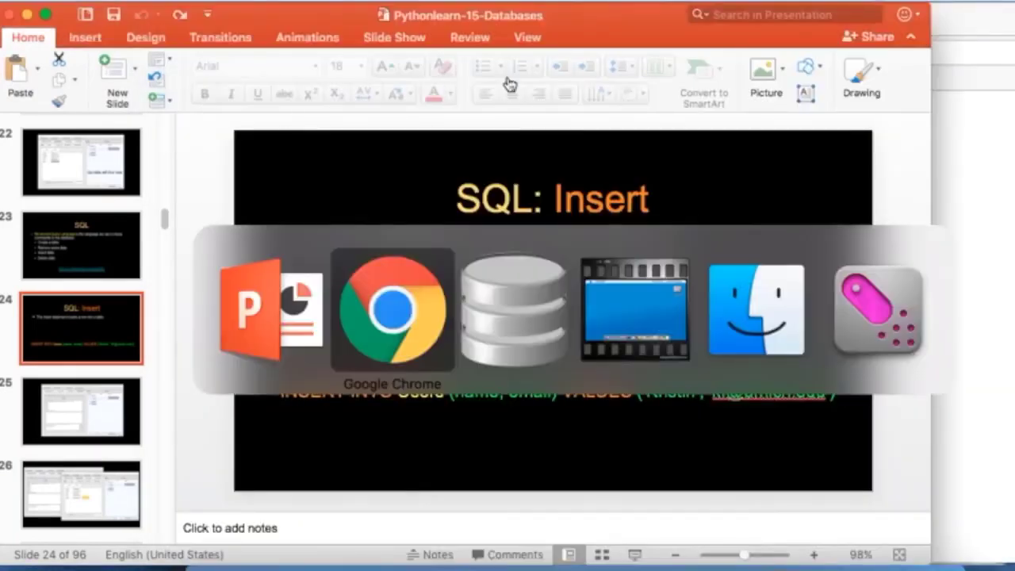
{"action": "key", "text": "super+Tab"}
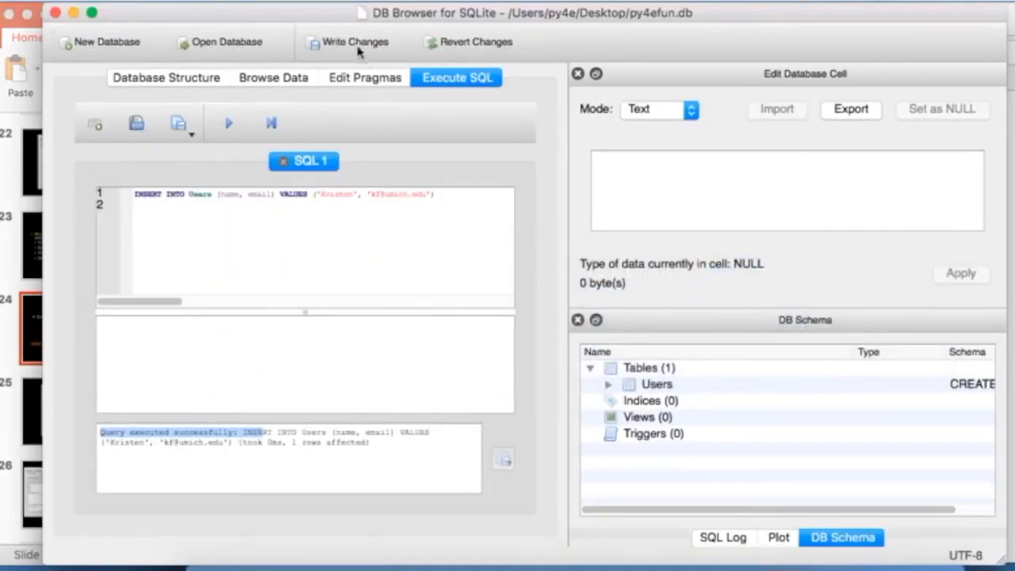
{"action": "left_click", "coordinate": [290, 203]}
{"action": "key", "text": "super+a"}
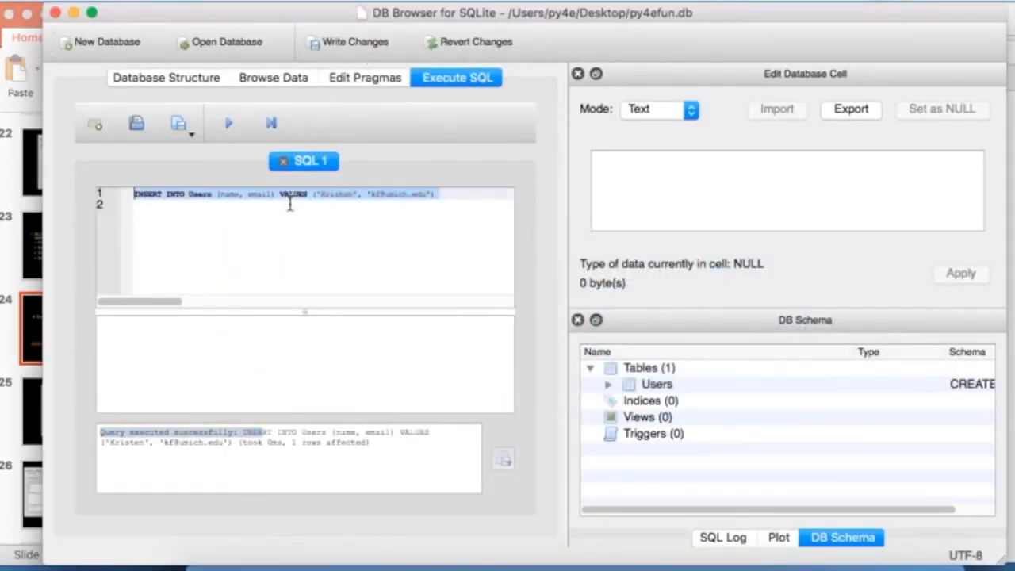
{"action": "key", "text": "super+v"}
Step: End each of the four INSERT statements with a semicolon and execute them
{"action": "left_click", "coordinate": [459, 192]}
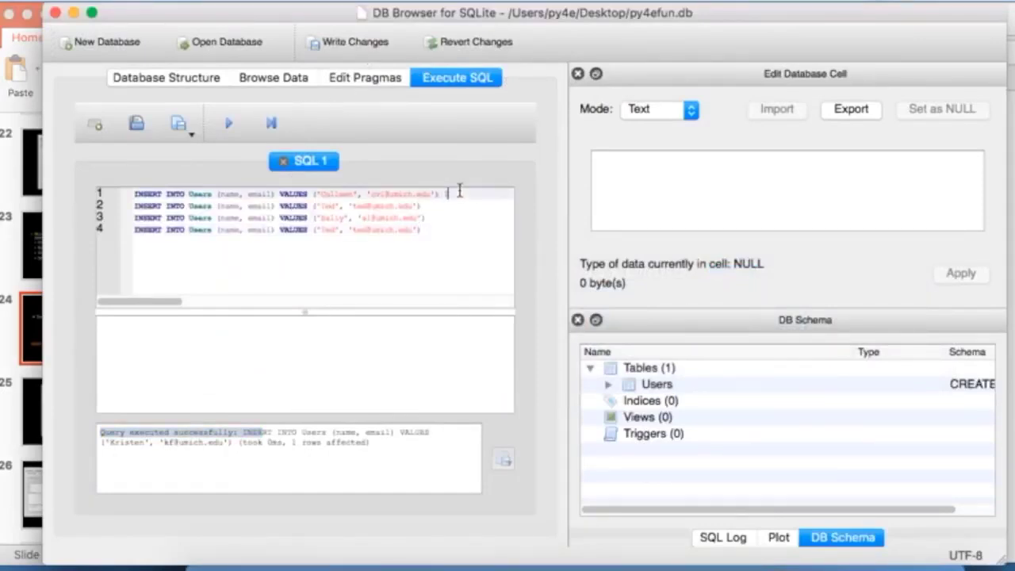
{"action": "type", "text": ";"}
{"action": "key", "text": "Down"}
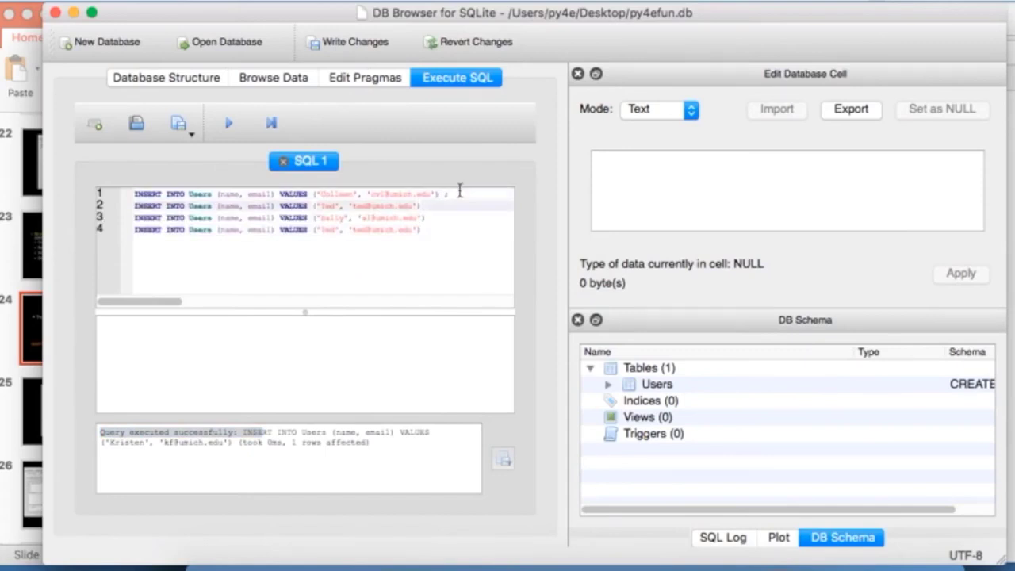
{"action": "type", "text": ";"}
{"action": "key", "text": "Down"}
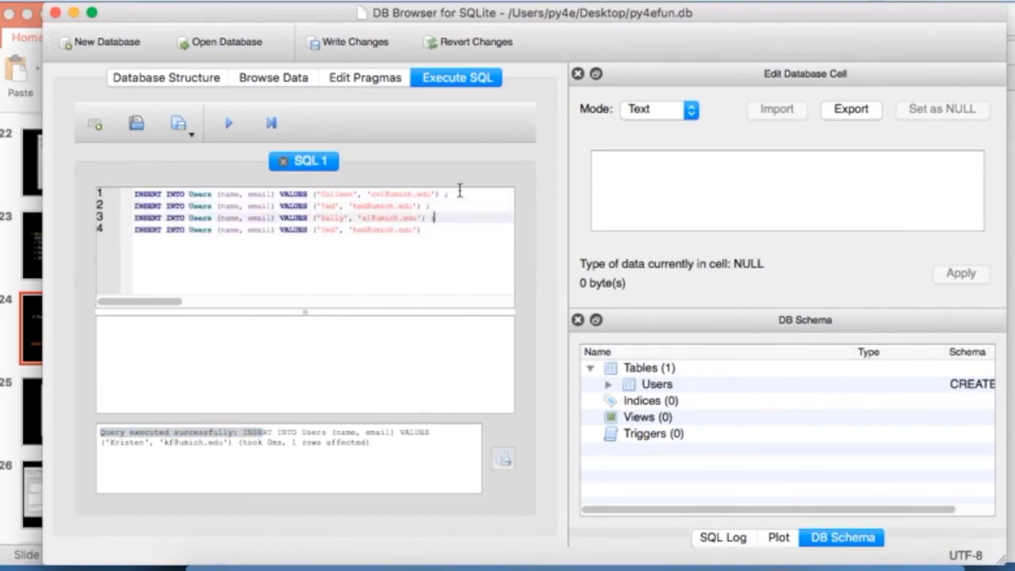
{"action": "type", "text": ";"}
{"action": "key", "text": "Down"}
{"action": "type", "text": ";"}
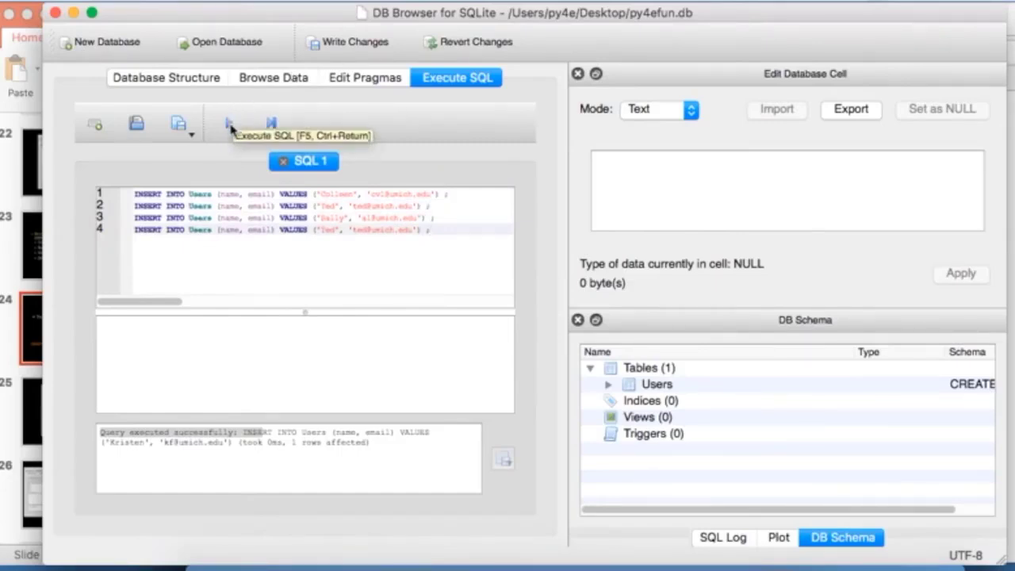
{"action": "left_click", "coordinate": [231, 128]}
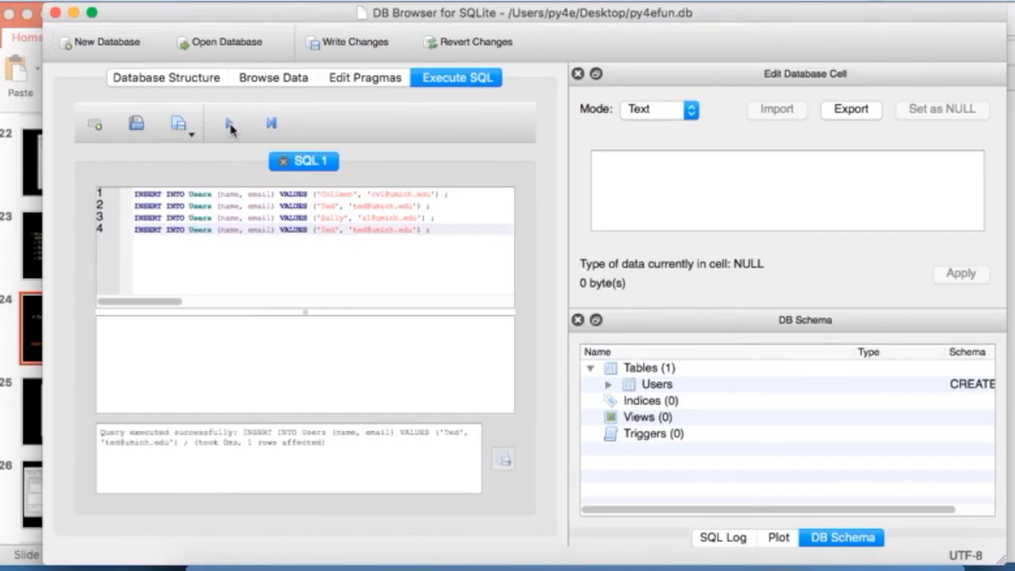
Step: Confirm the six Users rows in Browse Data, then advance PowerPoint to slide 27, 'SQL: Delete'
{"action": "left_click", "coordinate": [261, 80]}
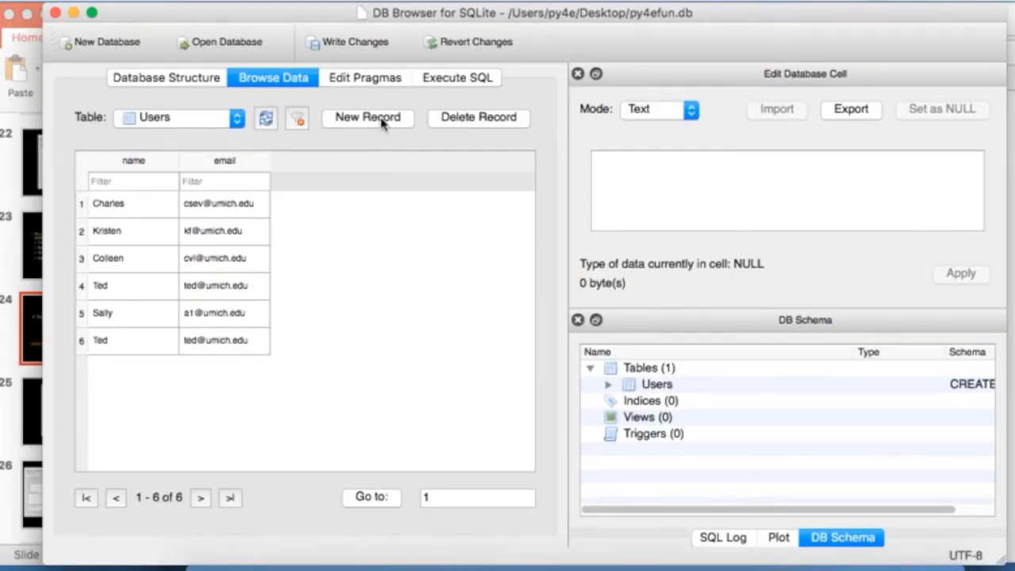
{"action": "key", "text": "super+Tab"}
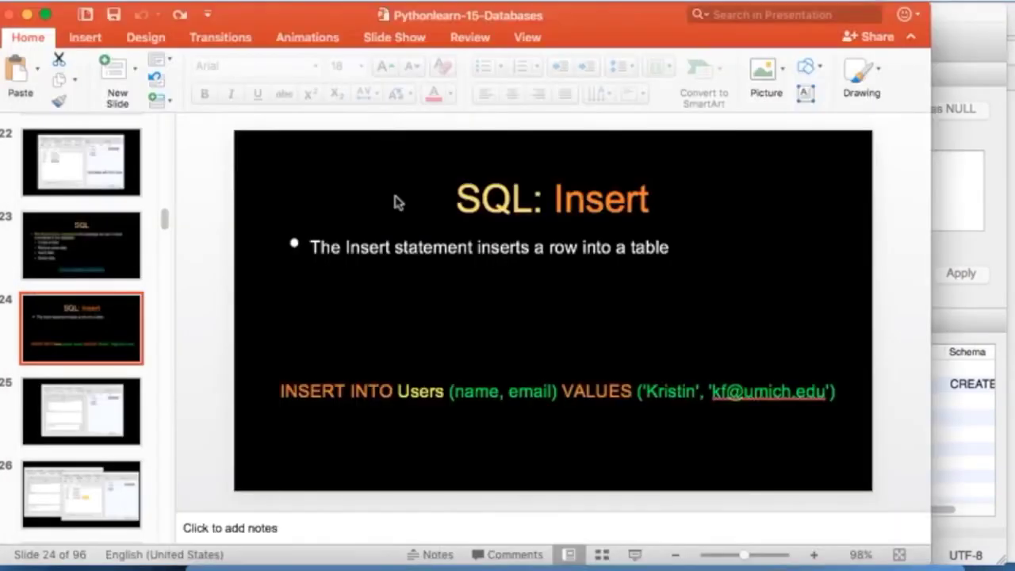
{"action": "left_click", "coordinate": [98, 402]}
{"action": "key", "text": "Down"}
{"action": "key", "text": "Down"}
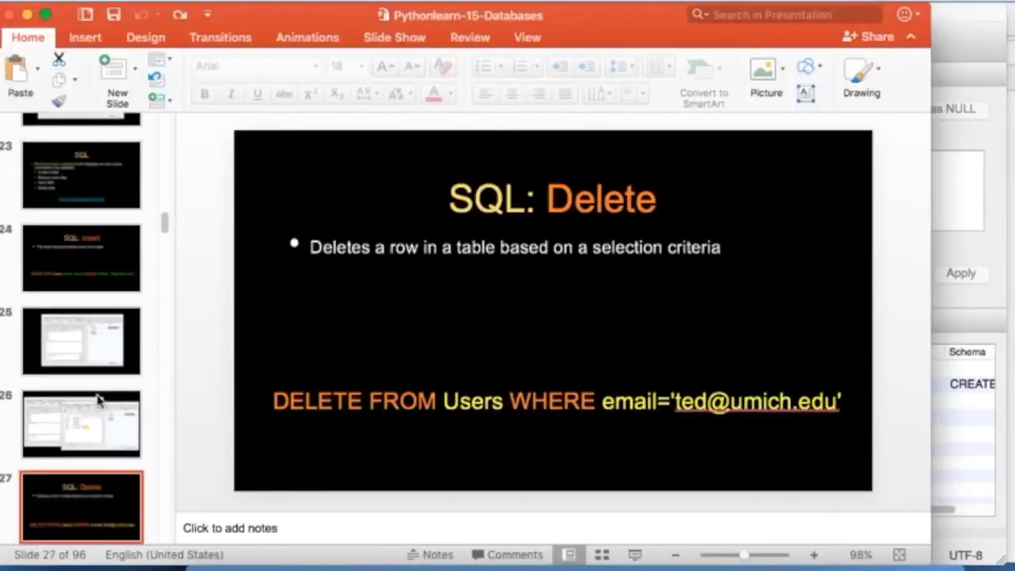
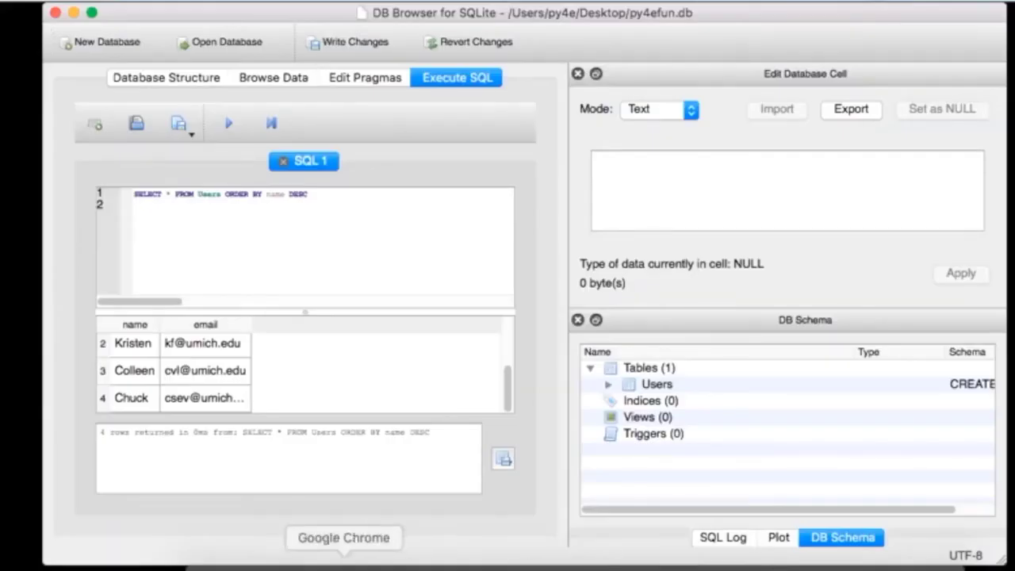
Step: Select and copy the CREATE TABLE "Artist" statement from the handout's Multi-Table SQL section
{"action": "left_click", "coordinate": [343, 560]}
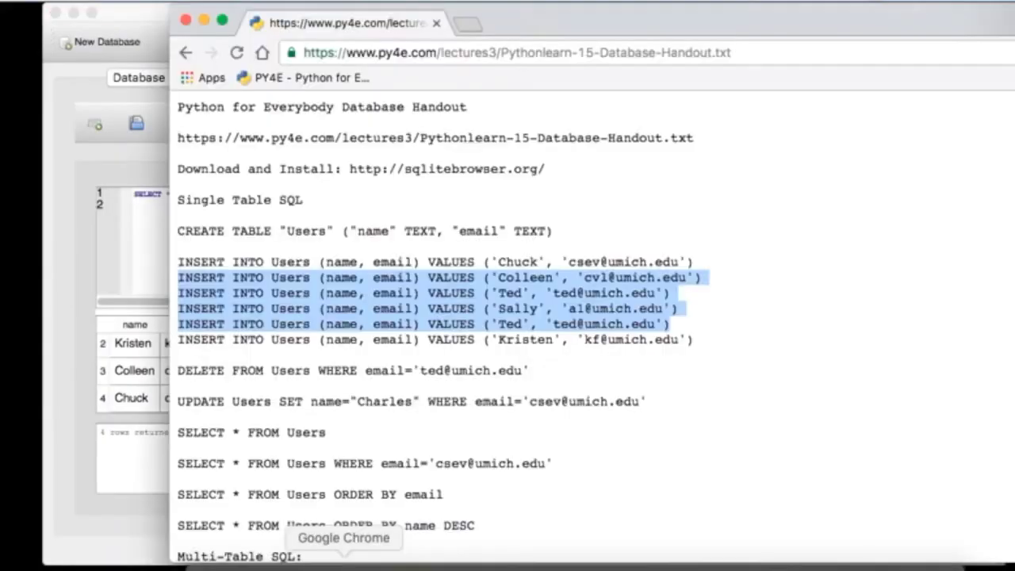
{"action": "left_click", "coordinate": [553, 394]}
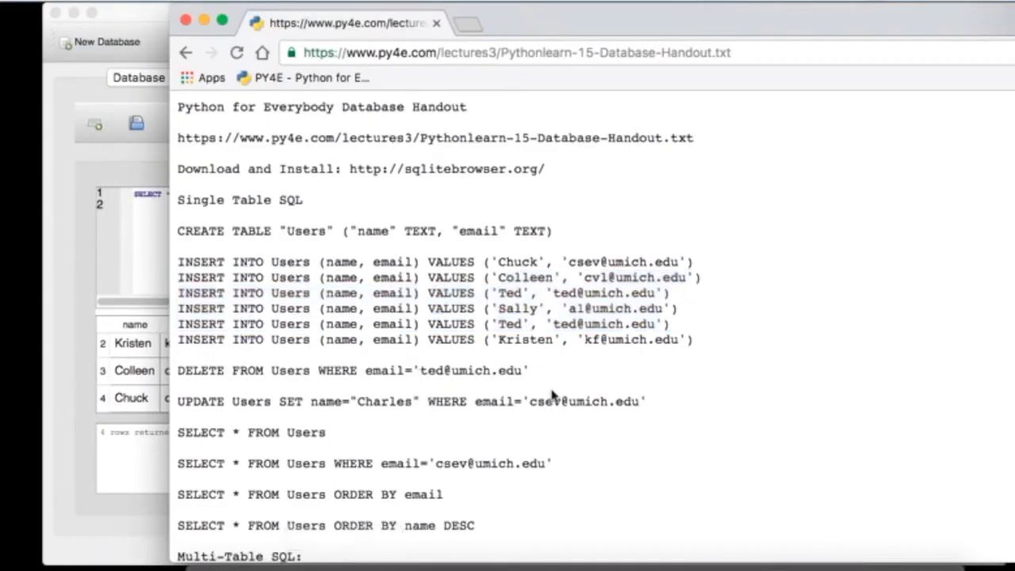
{"action": "scroll", "coordinate": [553, 394], "scroll_direction": "down", "scroll_amount": 5}
{"action": "scroll", "coordinate": [553, 394], "scroll_direction": "down", "scroll_amount": 3}
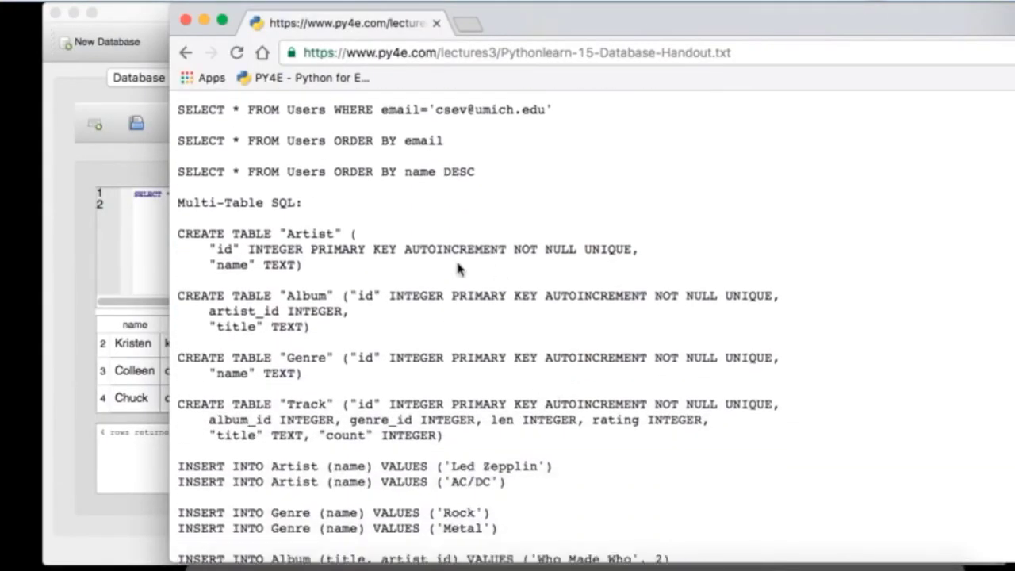
{"action": "left_click_drag", "start_coordinate": [303, 267], "coordinate": [182, 238]}
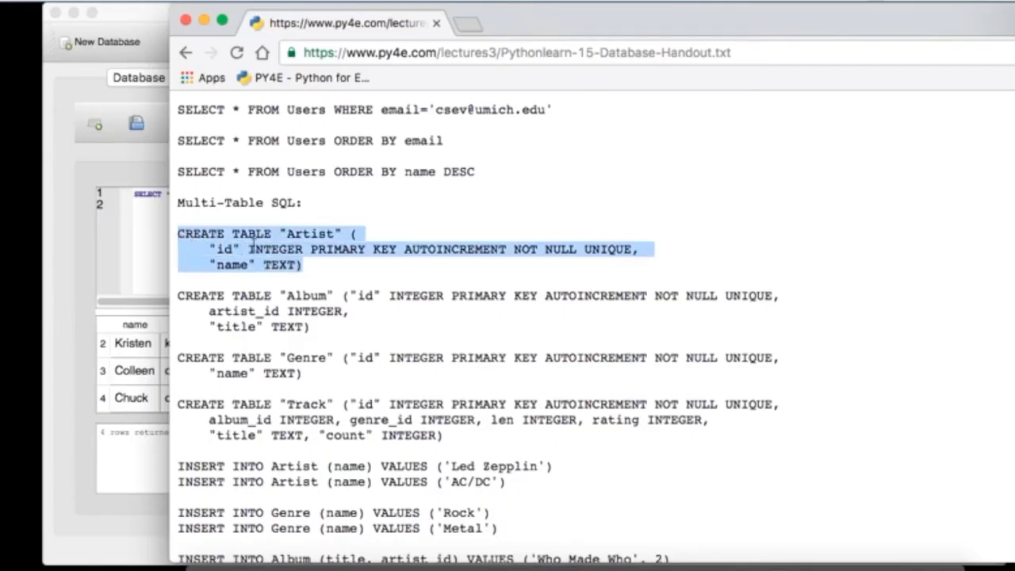
{"action": "left_click", "coordinate": [293, 254]}
{"action": "left_click_drag", "start_coordinate": [211, 249], "coordinate": [632, 251]}
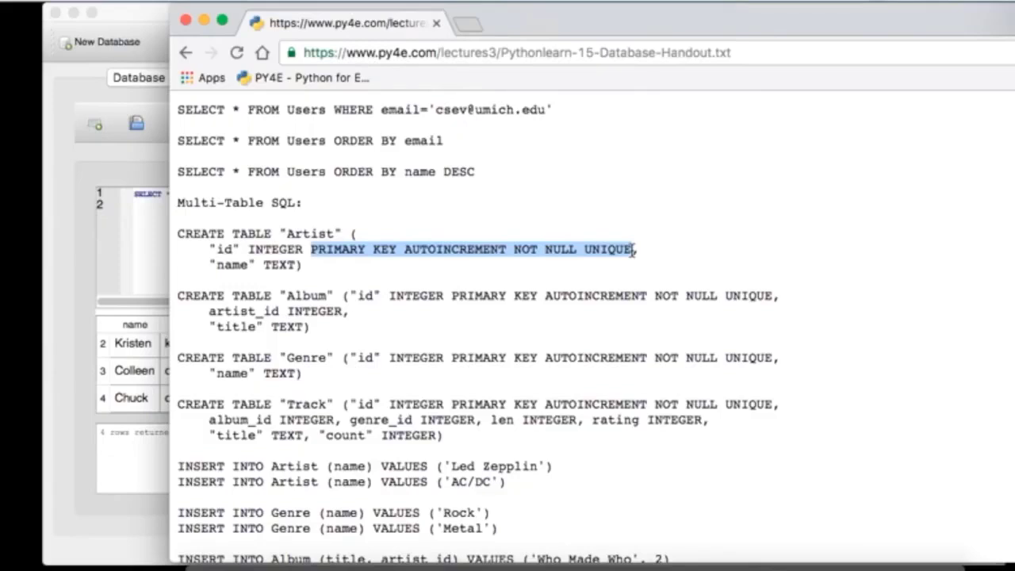
{"action": "left_click_drag", "start_coordinate": [211, 267], "coordinate": [291, 268]}
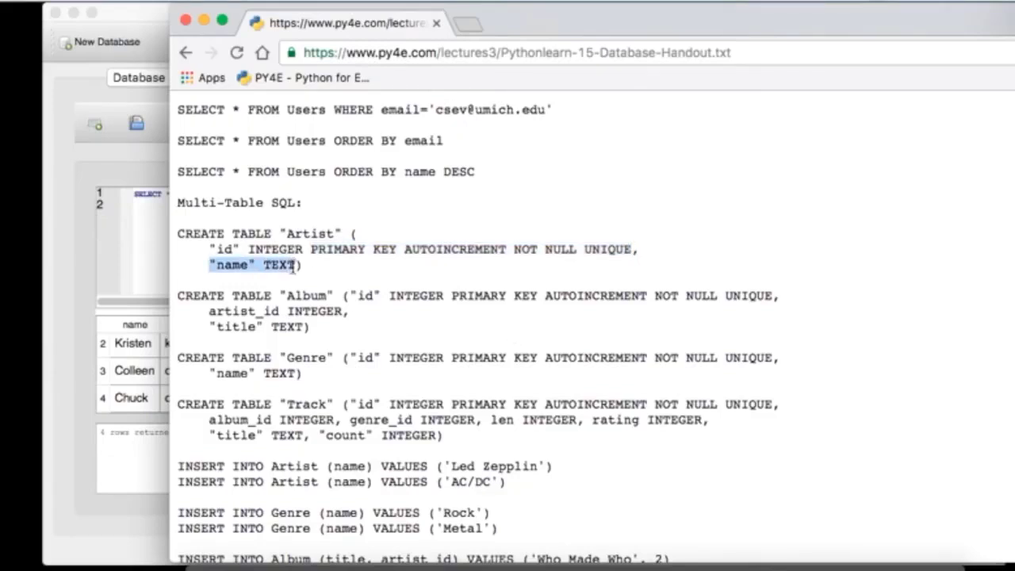
{"action": "left_click_drag", "start_coordinate": [317, 268], "coordinate": [145, 246]}
{"action": "key", "text": "super+c"}
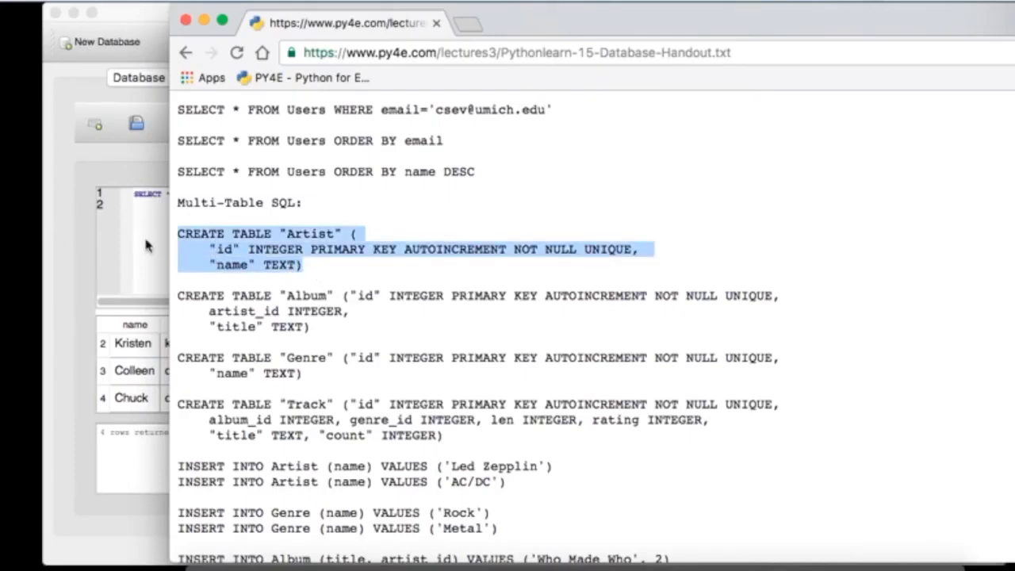
{"action": "left_click", "coordinate": [145, 246]}
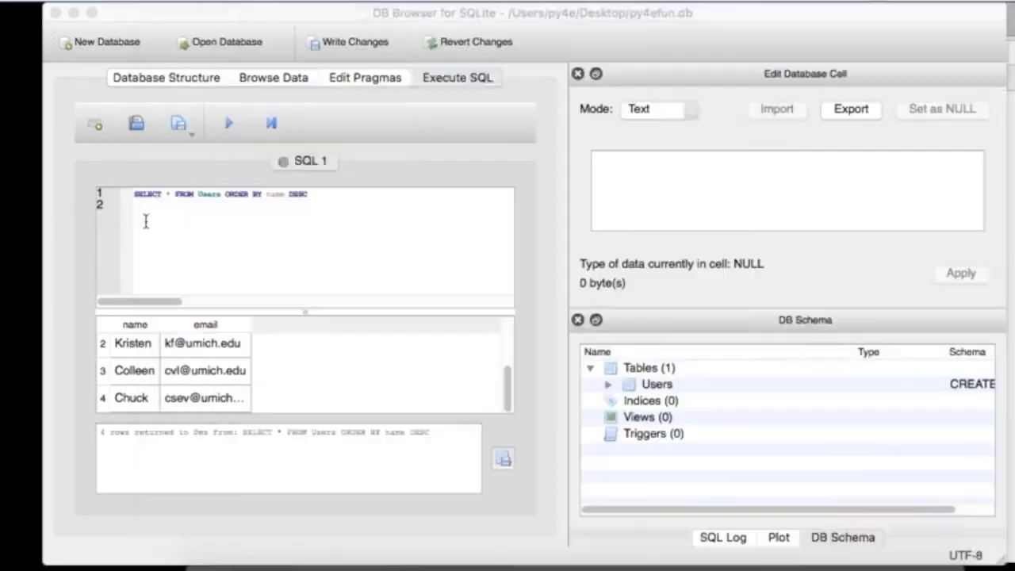
Step: Create the Artist table by pasting its CREATE TABLE statement over the old query and executing it
{"action": "triple_click", "coordinate": [324, 197]}
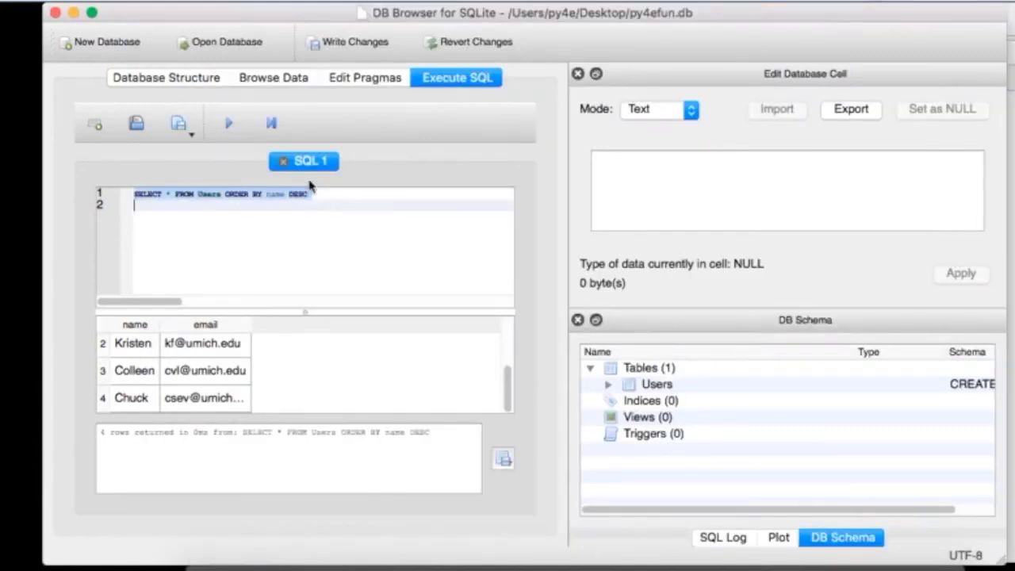
{"action": "key", "text": "super+v"}
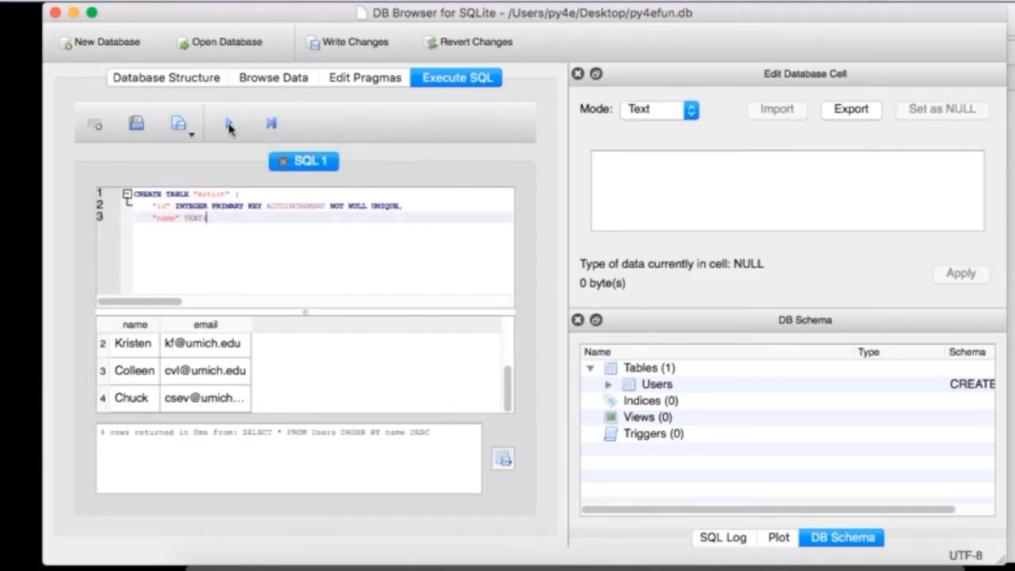
{"action": "left_click", "coordinate": [229, 128]}
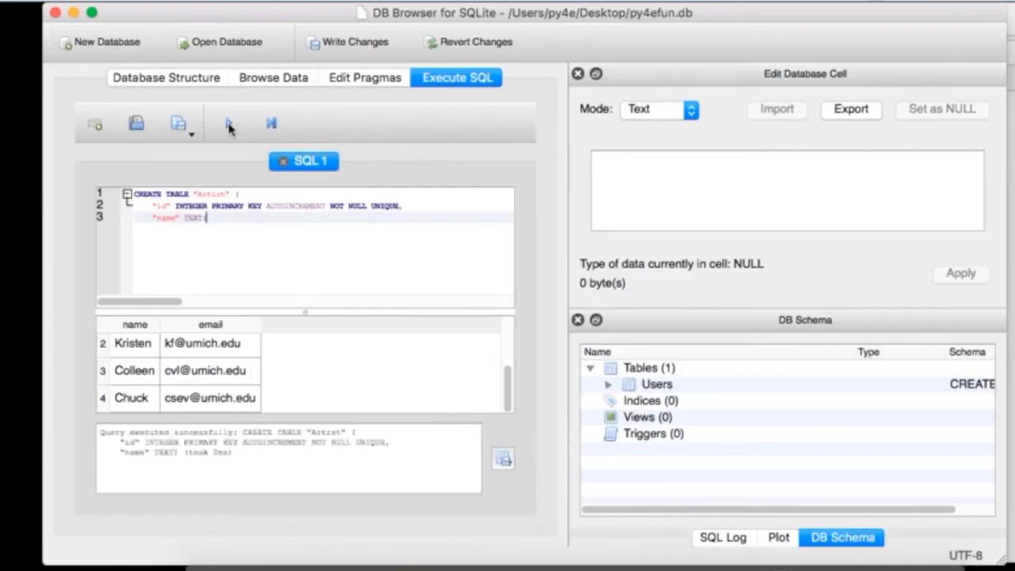
Step: Delete the old Users table in Database Structure and check the Artist table's id and name columns
{"action": "left_click", "coordinate": [182, 79]}
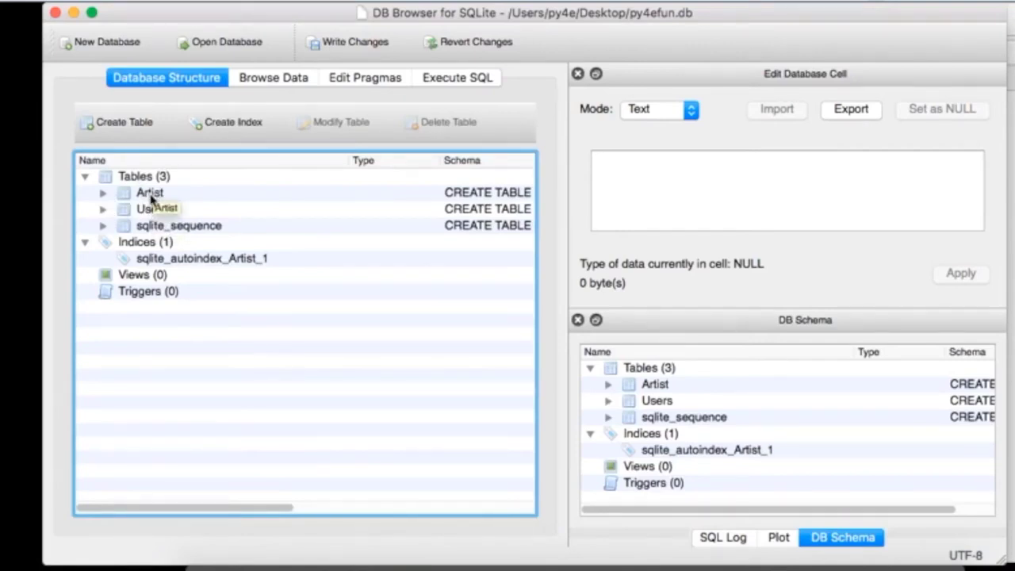
{"action": "left_click", "coordinate": [146, 211]}
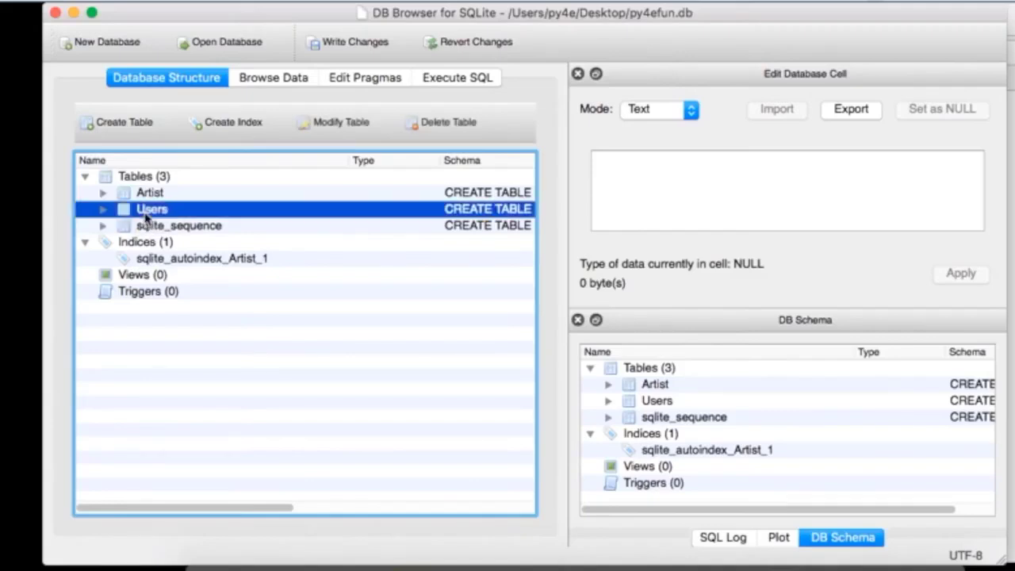
{"action": "left_click", "coordinate": [448, 123]}
{"action": "left_click", "coordinate": [655, 305]}
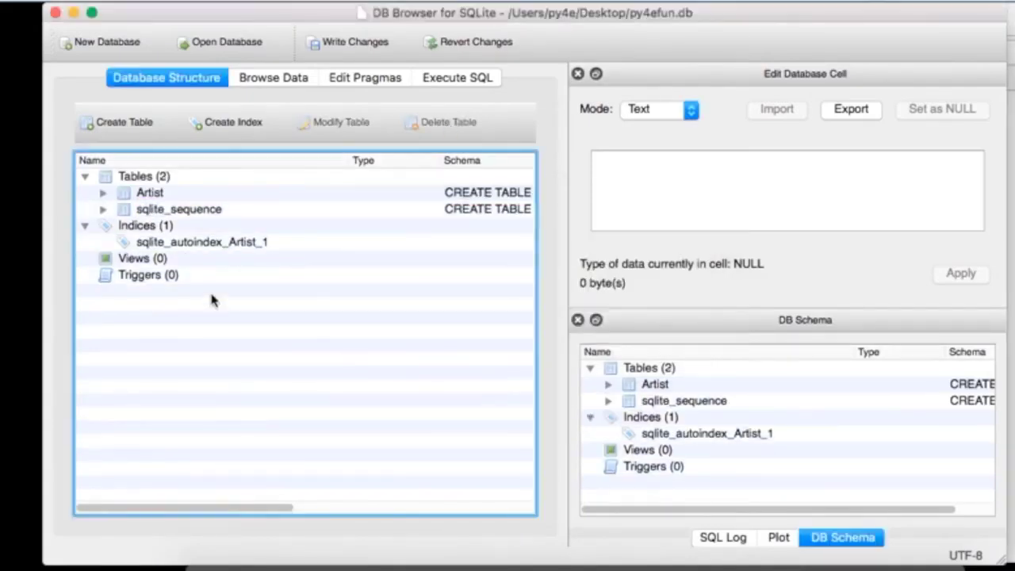
{"action": "left_click", "coordinate": [103, 194]}
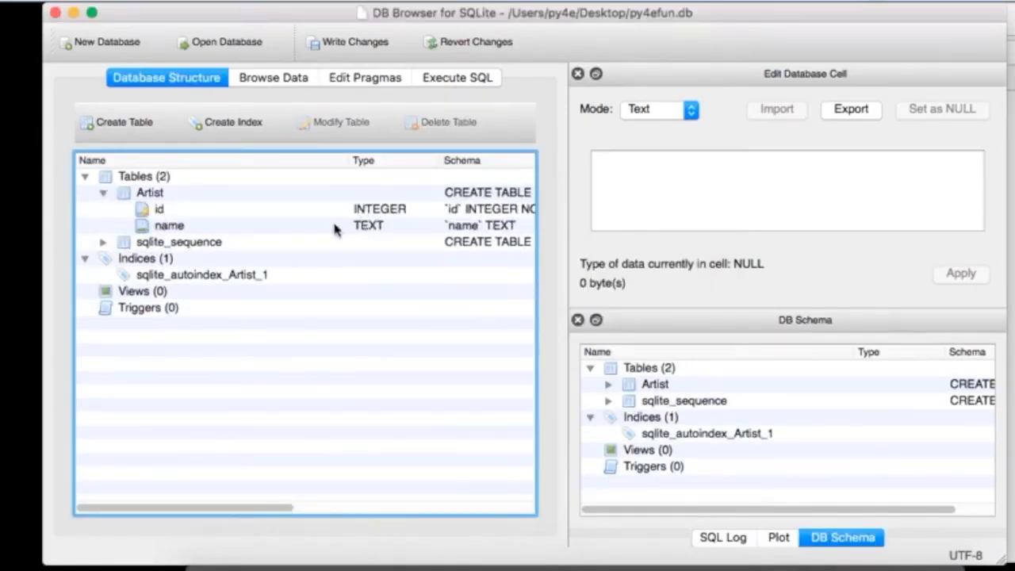
{"action": "key", "text": "super+Tab"}
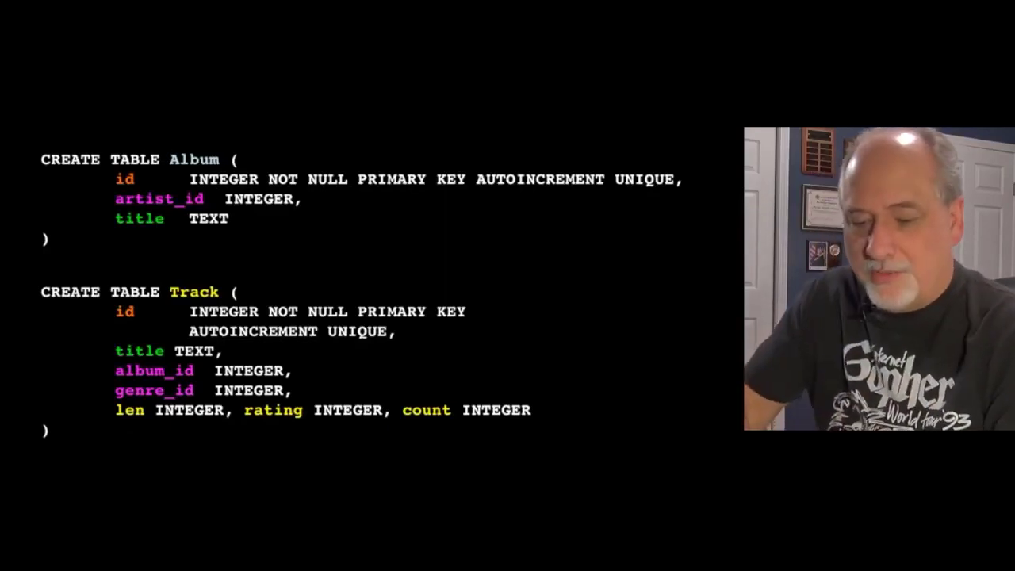
Step: Ink arrows and ticks on the Album artist_id and column lines, then erase all pen marks
{"action": "key", "text": "1"}
{"action": "left_click_drag", "start_coordinate": [333, 203], "coordinate": [345, 208]}
{"action": "mouse_move", "coordinate": [325, 193]}
{"action": "left_mouse_down"}
{"action": "mouse_move", "coordinate": [310, 198]}
{"action": "mouse_move", "coordinate": [315, 206]}
{"action": "left_mouse_up"}
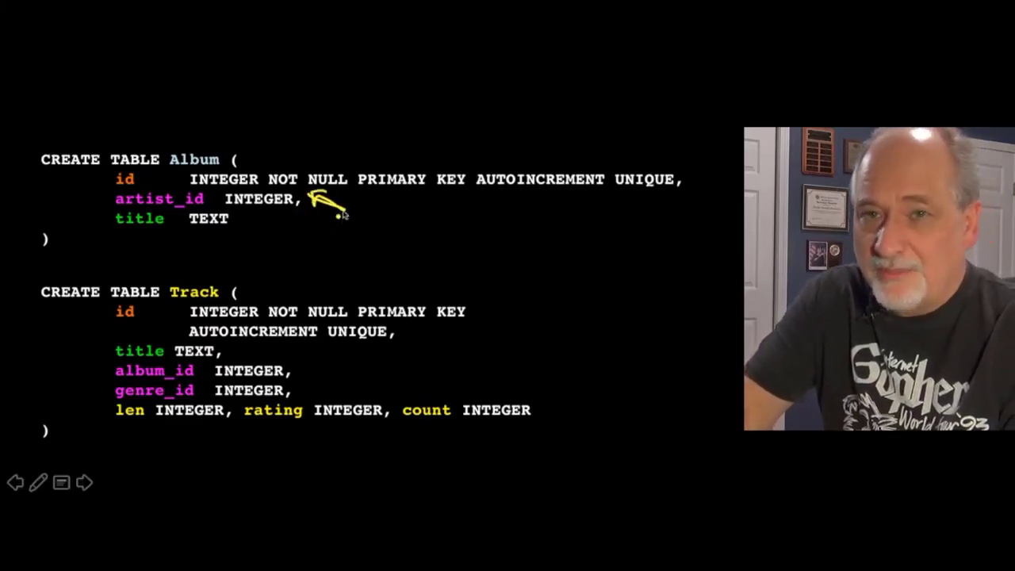
{"action": "mouse_move", "coordinate": [311, 201]}
{"action": "left_mouse_down"}
{"action": "mouse_move", "coordinate": [506, 226]}
{"action": "mouse_move", "coordinate": [555, 207]}
{"action": "mouse_move", "coordinate": [608, 215]}
{"action": "left_mouse_up"}
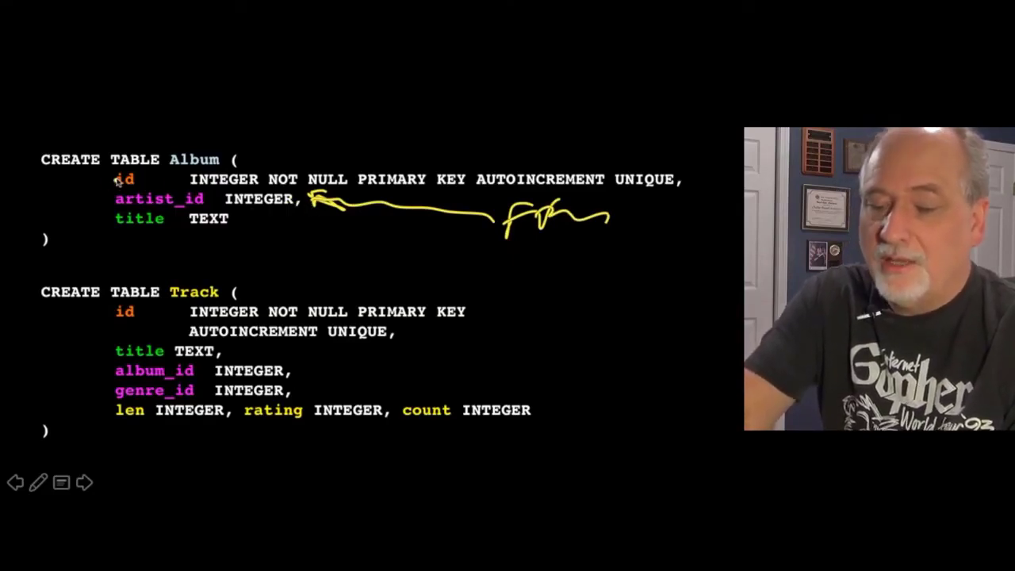
{"action": "mouse_move", "coordinate": [86, 205]}
{"action": "left_mouse_down"}
{"action": "mouse_move", "coordinate": [100, 196]}
{"action": "mouse_move", "coordinate": [103, 219]}
{"action": "left_mouse_up"}
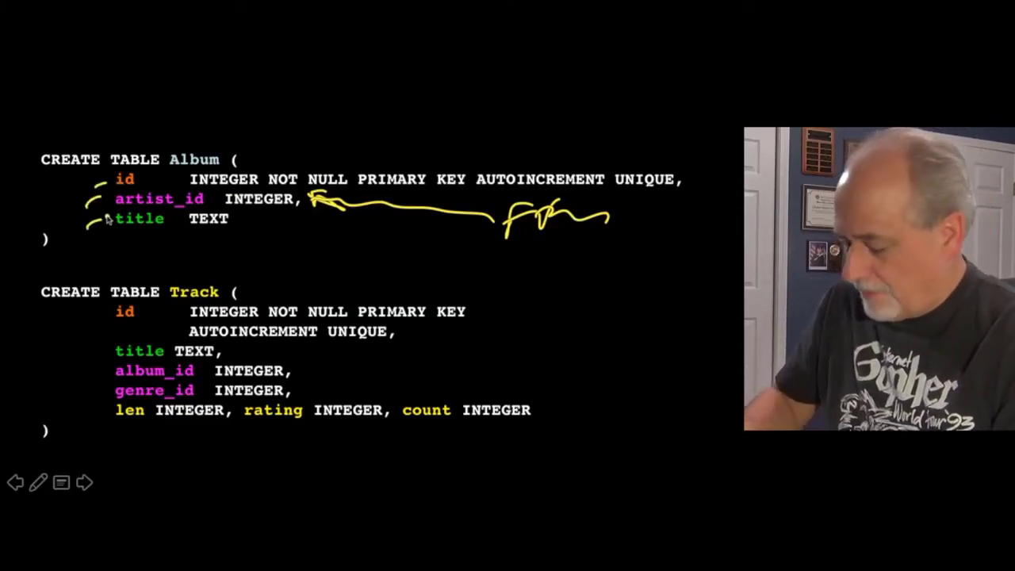
{"action": "key", "text": "e"}
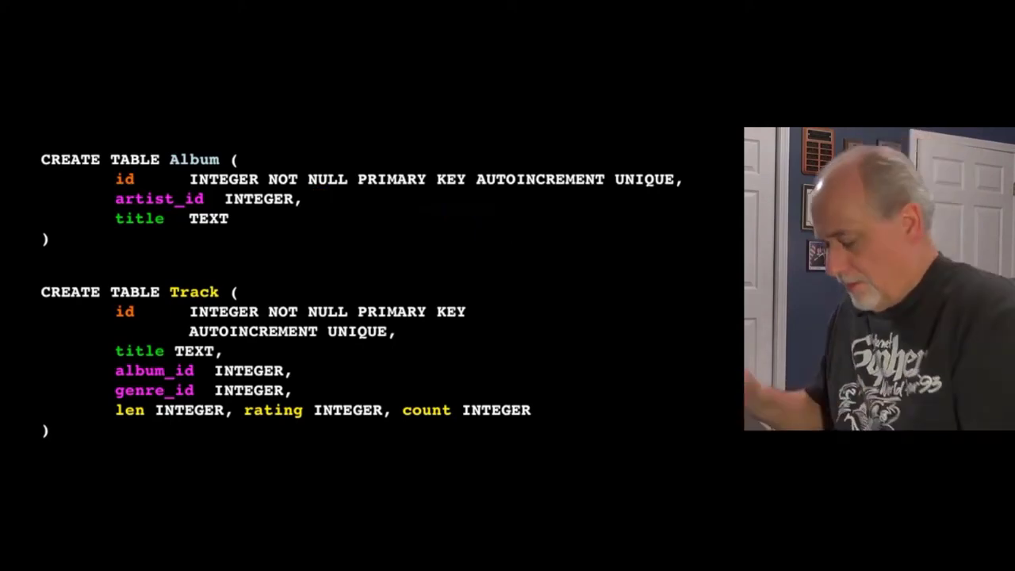
{"action": "key", "text": "super+Tab"}
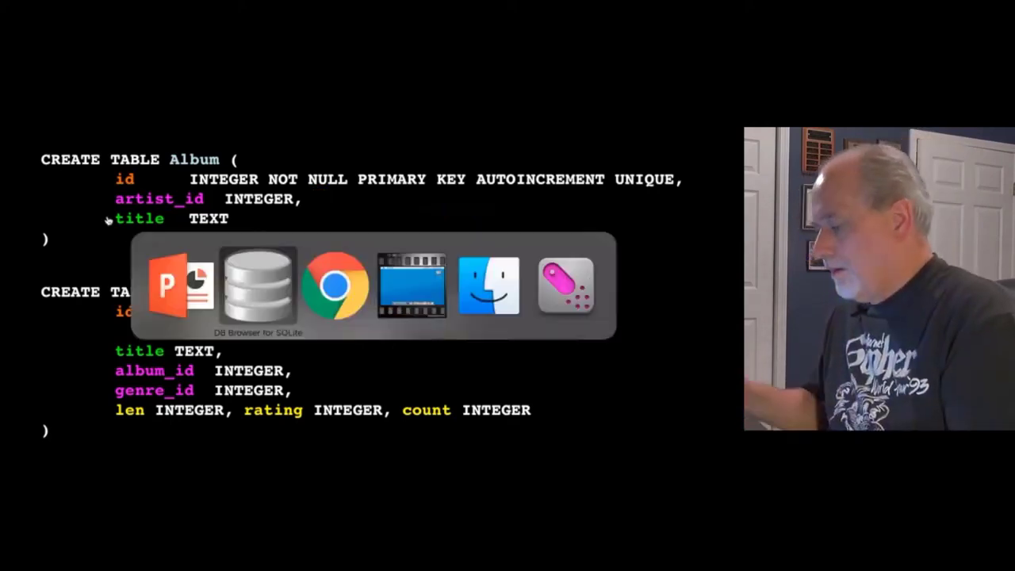
Step: Copy the CREATE TABLE "Album" statement from the handout and run it in Execute SQL
{"action": "key", "text": "super+Tab"}
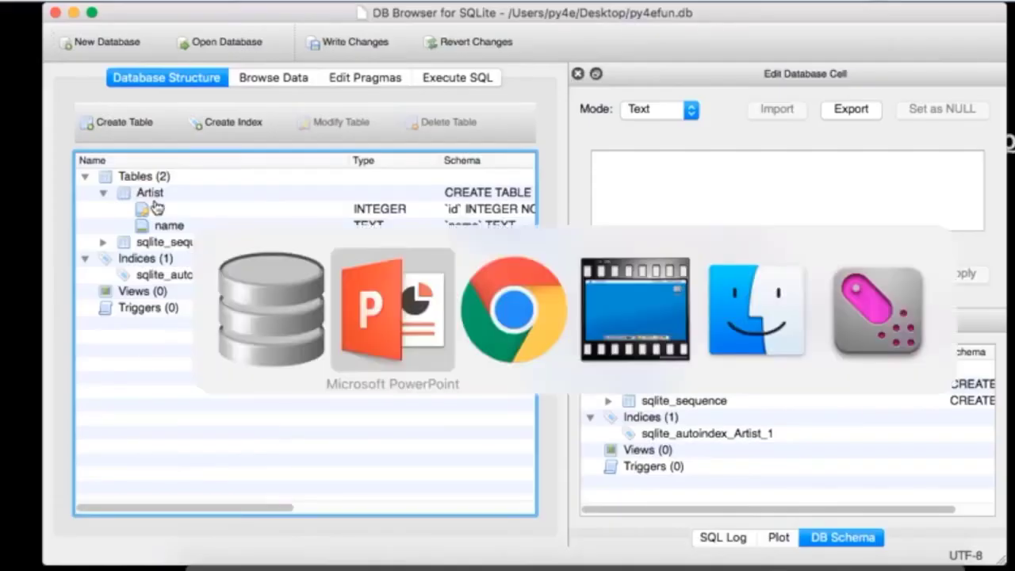
{"action": "key", "text": "super+Tab"}
{"action": "left_click", "coordinate": [346, 290]}
{"action": "left_click_drag", "start_coordinate": [331, 329], "coordinate": [177, 291]}
{"action": "key", "text": "super+c"}
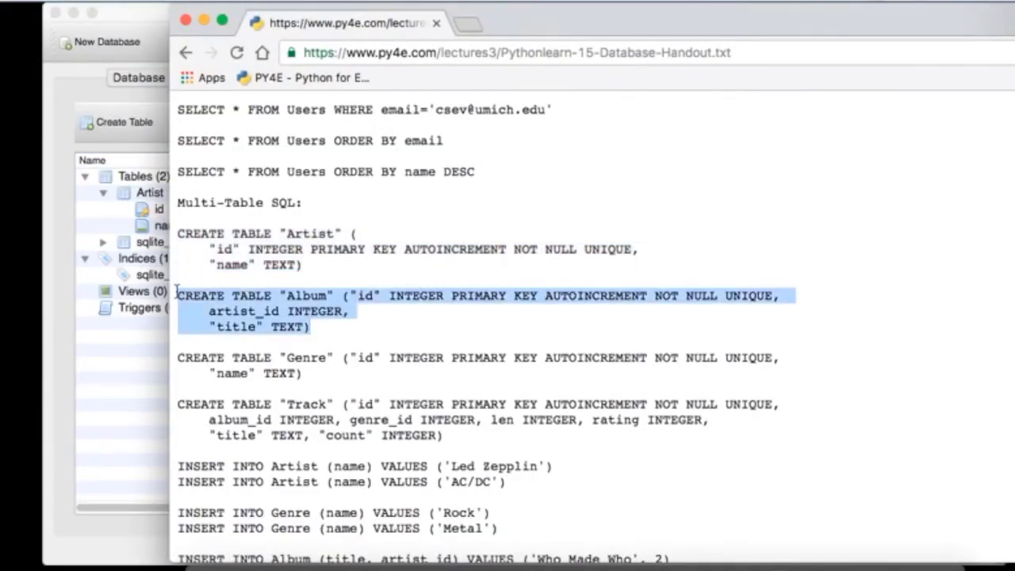
{"action": "left_click", "coordinate": [108, 250]}
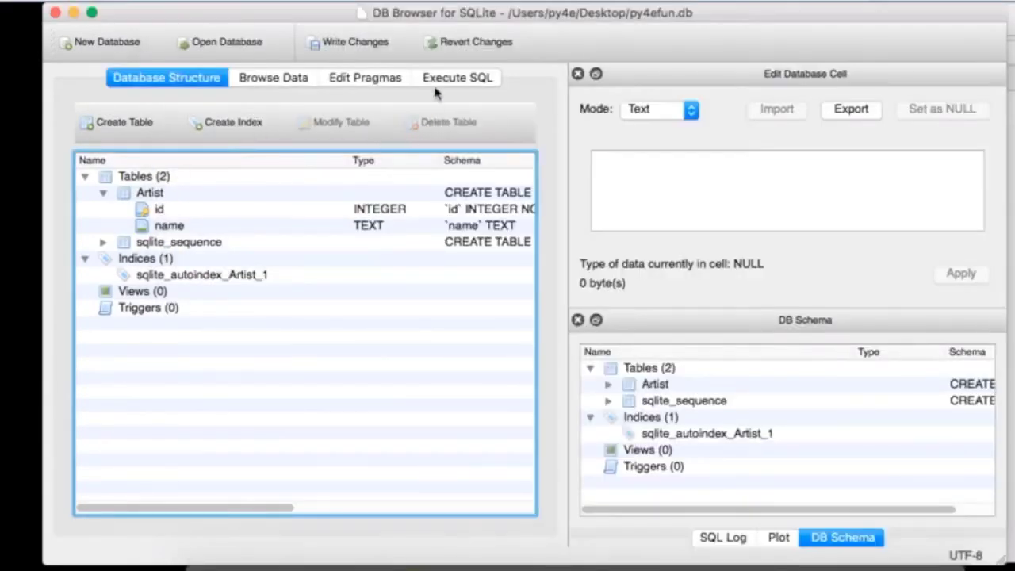
{"action": "left_click", "coordinate": [457, 80]}
{"action": "key", "text": "super+a"}
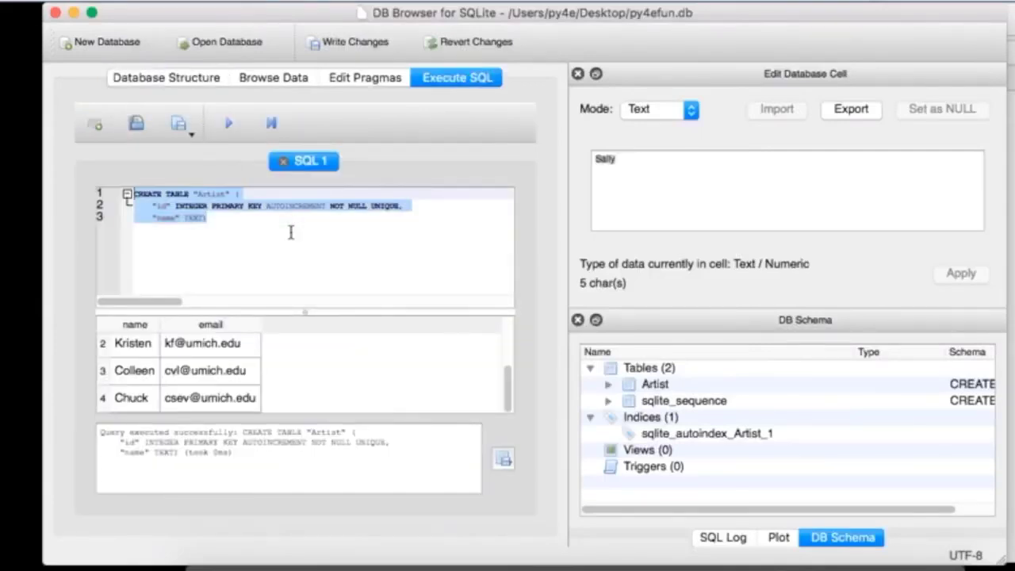
{"action": "key", "text": "super+v"}
{"action": "left_click", "coordinate": [228, 123]}
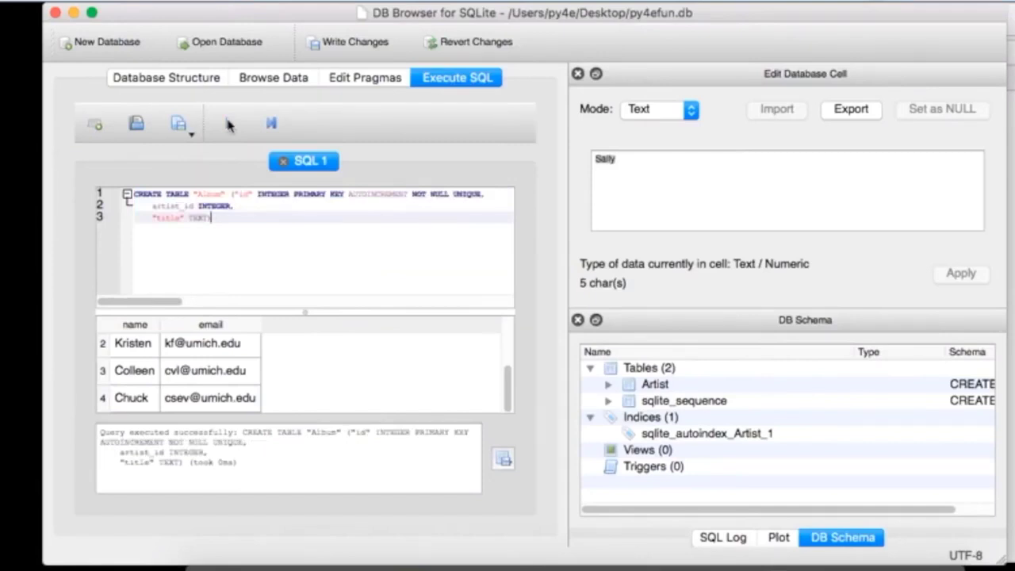
Step: Copy the CREATE TABLE "Genre" statement and run it in place of the Album SQL
{"action": "key", "text": "super+Tab"}
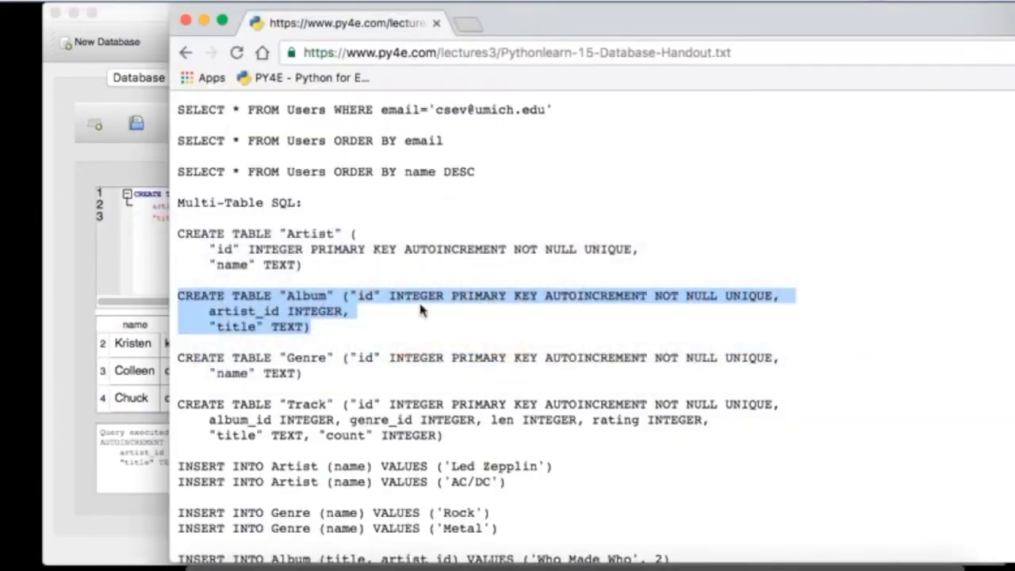
{"action": "left_click_drag", "start_coordinate": [318, 378], "coordinate": [168, 362]}
{"action": "key", "text": "super+c"}
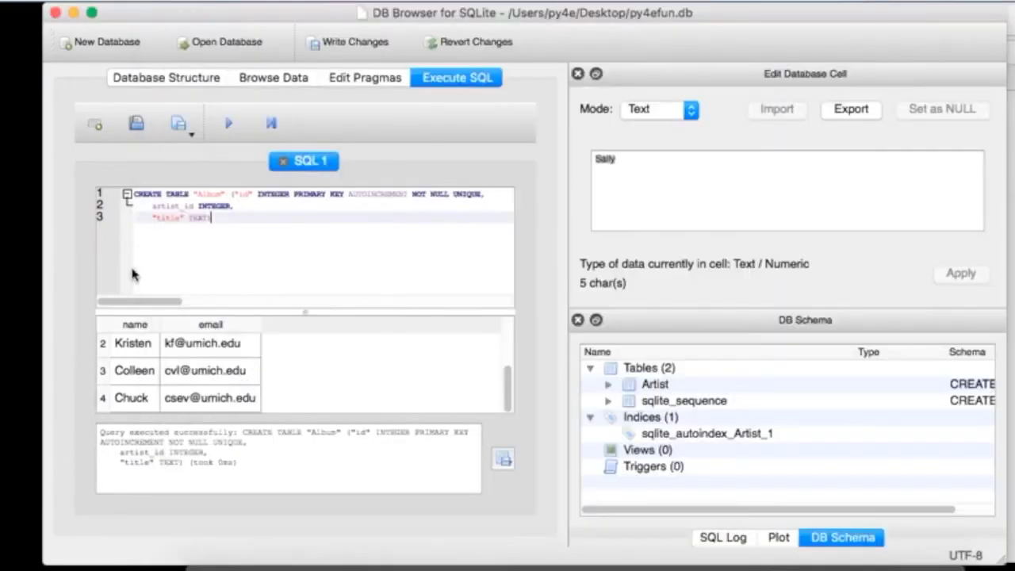
{"action": "left_click", "coordinate": [133, 270]}
{"action": "double_click", "coordinate": [214, 205]}
{"action": "key", "text": "super+a"}
{"action": "key", "text": "super+v"}
{"action": "left_click", "coordinate": [229, 123]}
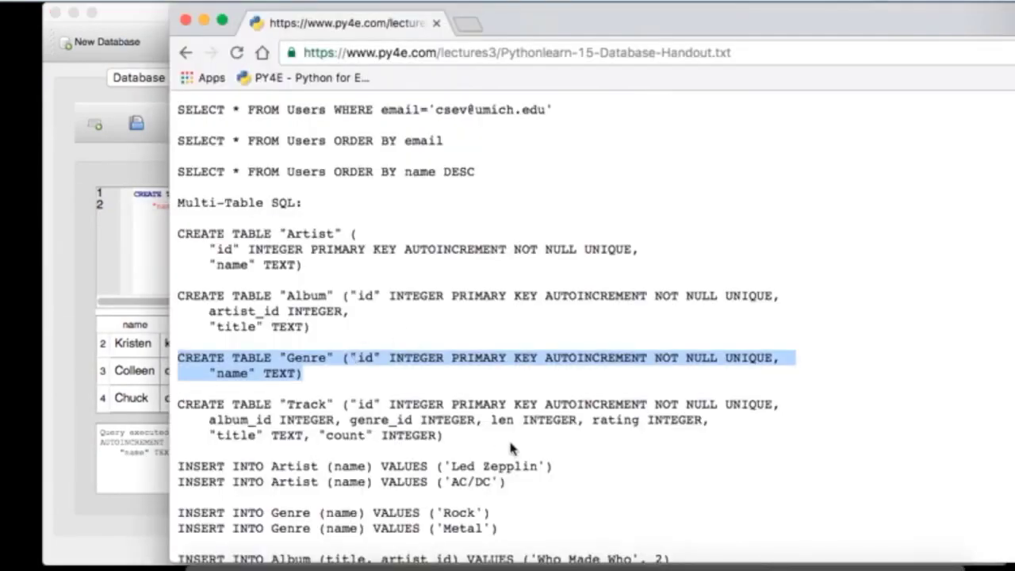
{"action": "left_click", "coordinate": [501, 444]}
{"action": "left_click", "coordinate": [63, 328]}
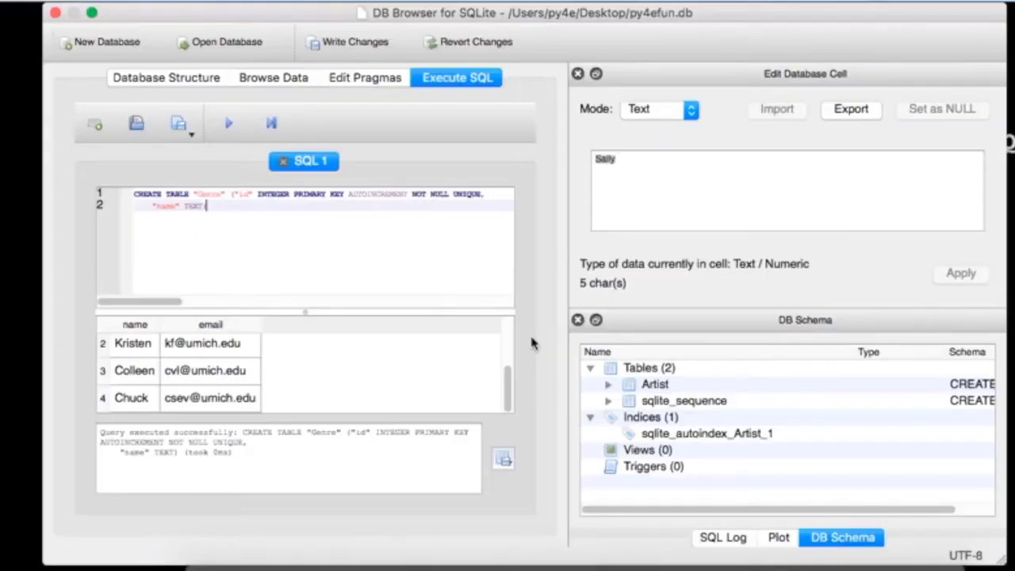
{"action": "key", "text": "super+Tab"}
Step: Copy the CREATE TABLE "Track" statement from the handout and run it in Execute SQL
{"action": "left_click", "coordinate": [484, 322]}
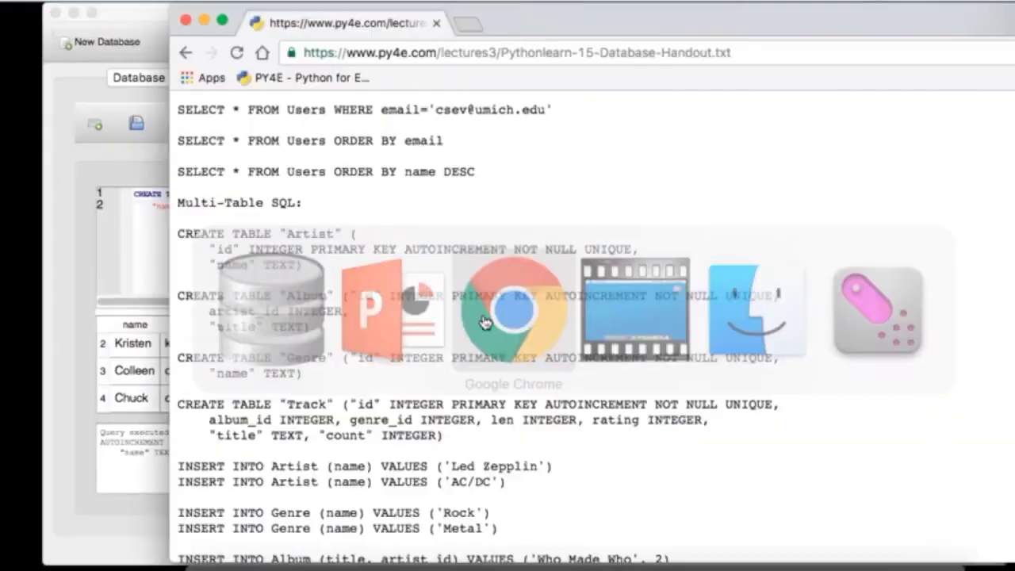
{"action": "scroll", "coordinate": [476, 344], "scroll_direction": "down", "scroll_amount": 3}
{"action": "left_click_drag", "start_coordinate": [469, 349], "coordinate": [170, 319]}
{"action": "key", "text": "super+c"}
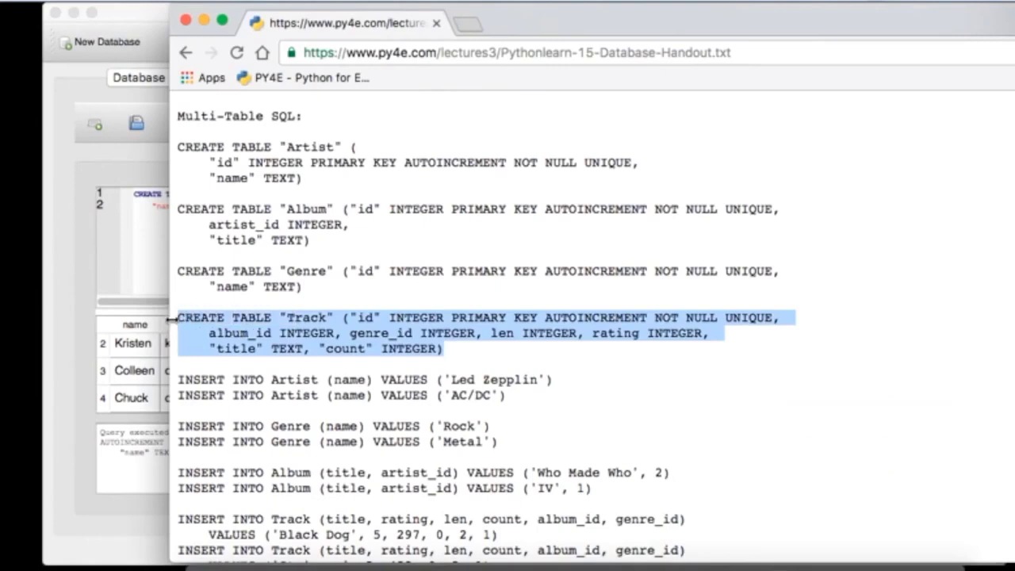
{"action": "left_click", "coordinate": [139, 284]}
{"action": "key", "text": "super+a"}
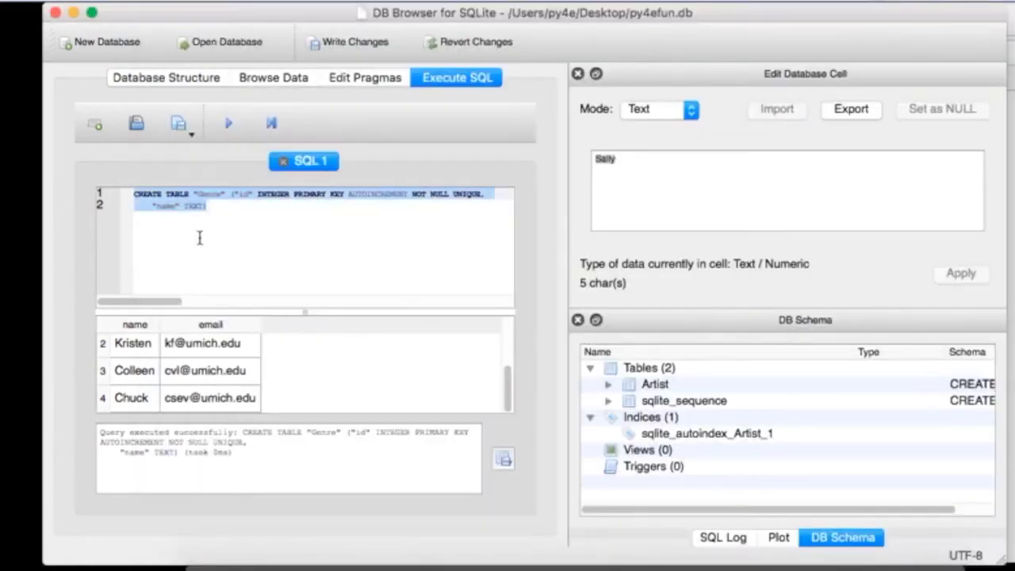
{"action": "key", "text": "super+v"}
{"action": "left_click", "coordinate": [229, 123]}
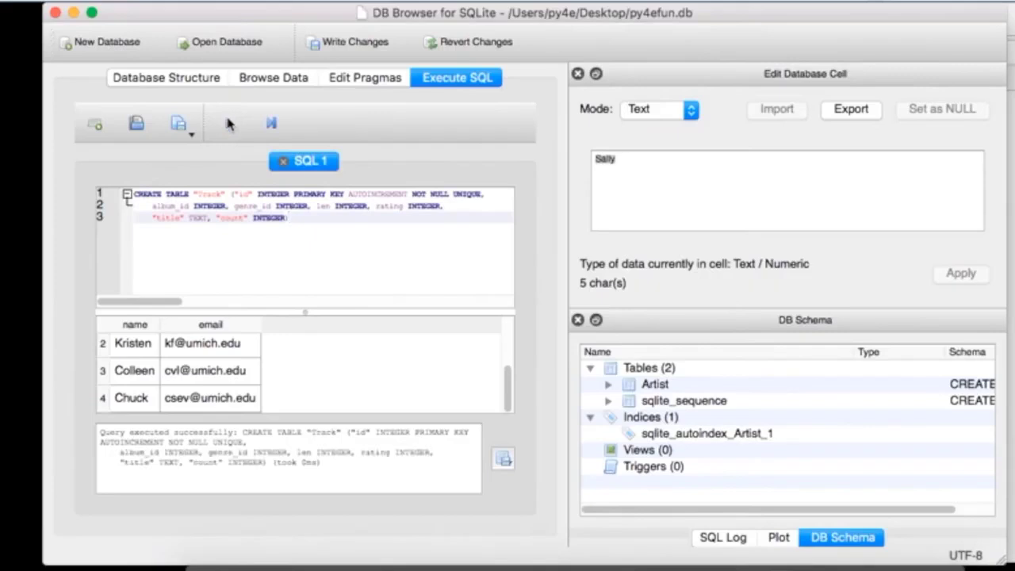
Step: Expand Album, Artist, Genre and Track in Database Structure to check their columns
{"action": "left_click", "coordinate": [208, 79]}
{"action": "left_click", "coordinate": [103, 194]}
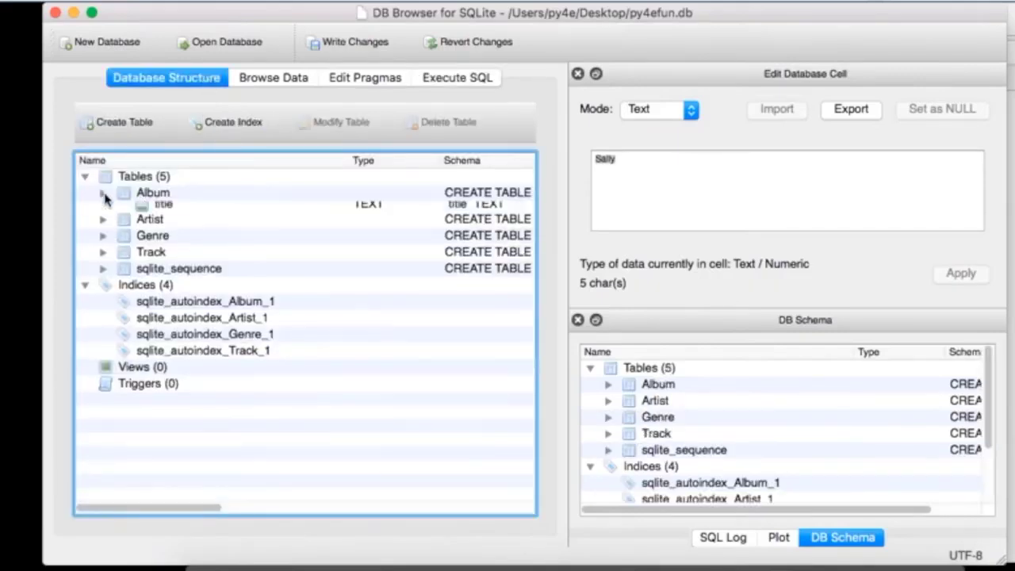
{"action": "left_click", "coordinate": [103, 257]}
{"action": "left_click", "coordinate": [101, 309]}
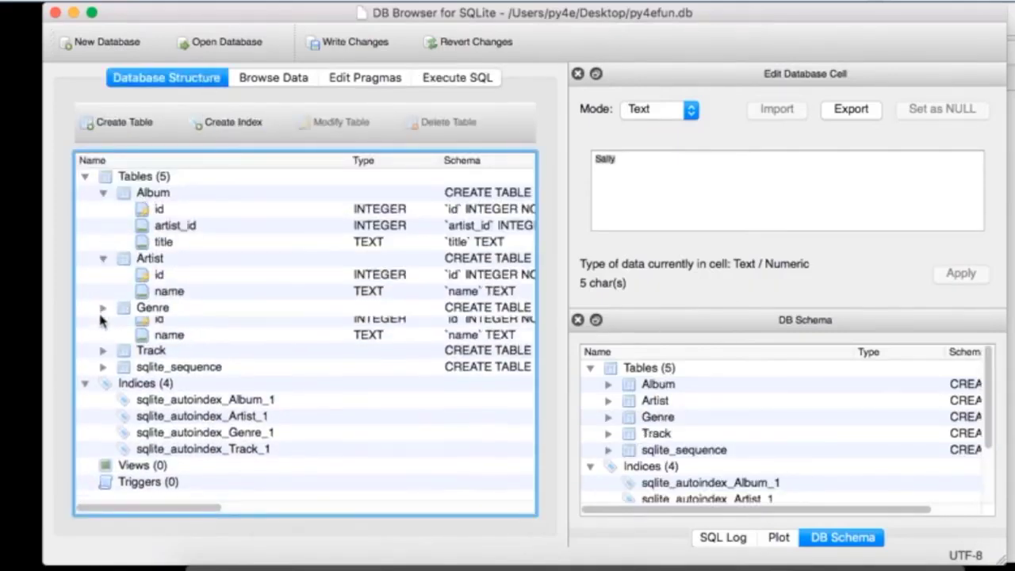
{"action": "left_click", "coordinate": [102, 357]}
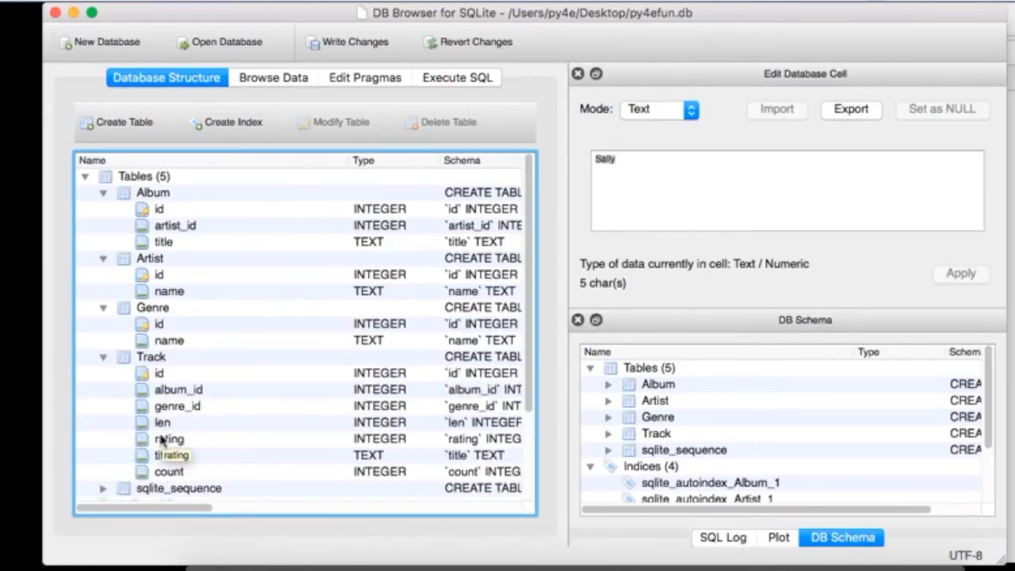
{"action": "key", "text": "super+Tab"}
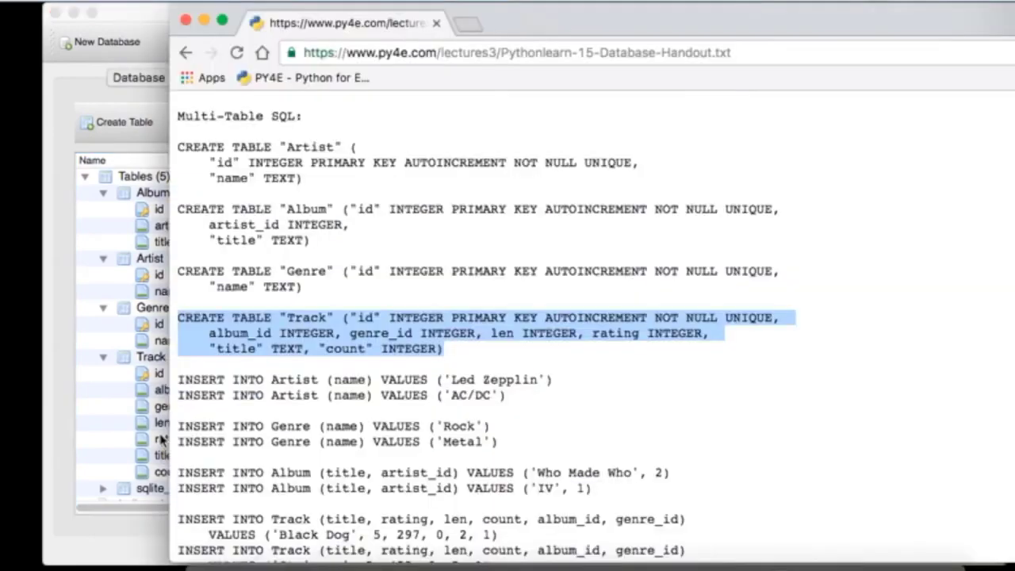
{"action": "key", "text": "super+Tab"}
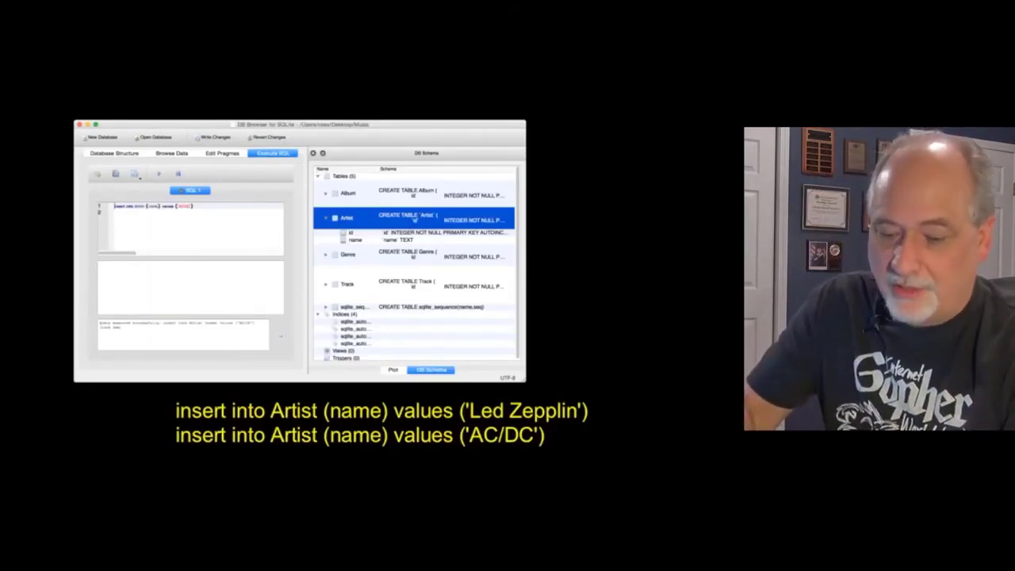
Step: Ink marks on the INSERT INTO Artist slide's caption and screenshot, then erase them
{"action": "key", "text": "ctrl+2"}
{"action": "left_click_drag", "start_coordinate": [177, 391], "coordinate": [269, 393]}
{"action": "left_click_drag", "start_coordinate": [300, 391], "coordinate": [307, 354]}
{"action": "mouse_move", "coordinate": [335, 395]}
{"action": "left_mouse_down"}
{"action": "mouse_move", "coordinate": [357, 382]}
{"action": "mouse_move", "coordinate": [387, 403]}
{"action": "left_mouse_up"}
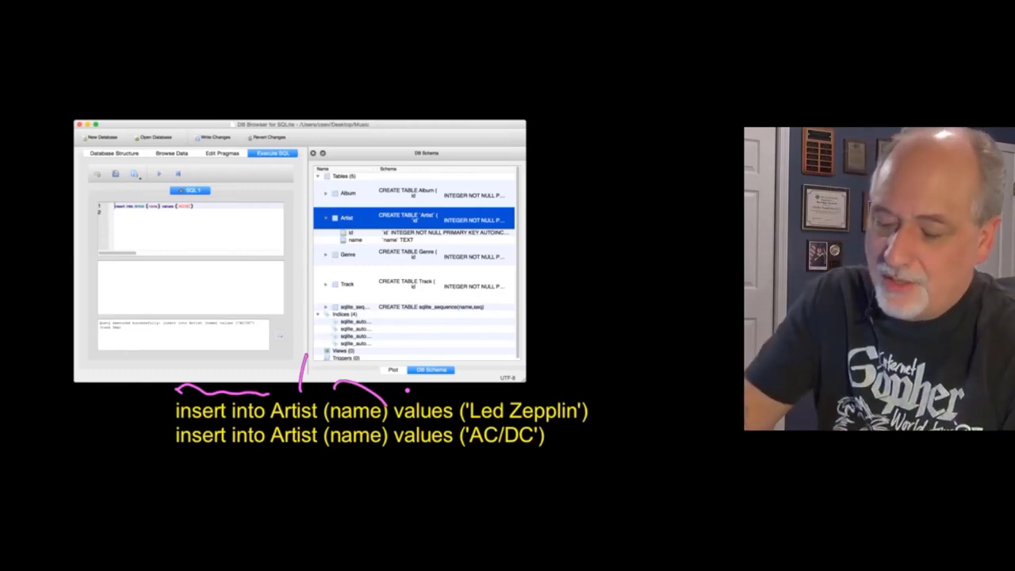
{"action": "left_click_drag", "start_coordinate": [533, 392], "coordinate": [367, 387]}
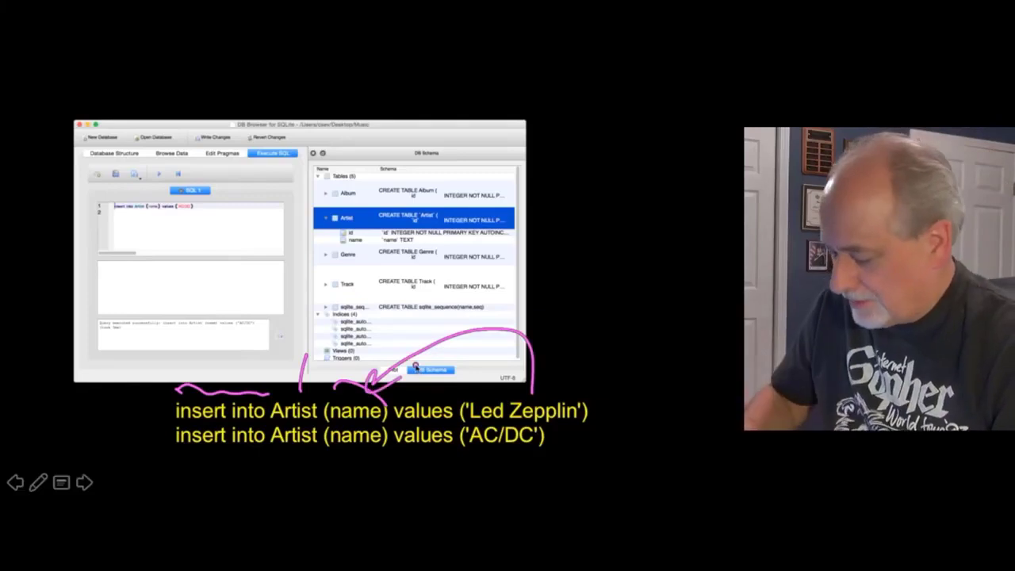
{"action": "key", "text": "e"}
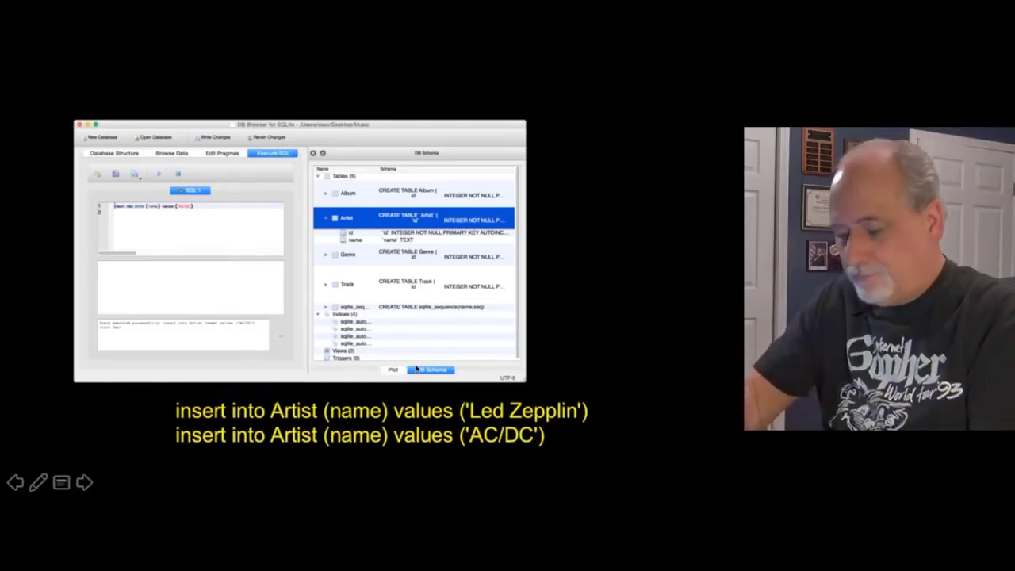
{"action": "key", "text": "super+Tab"}
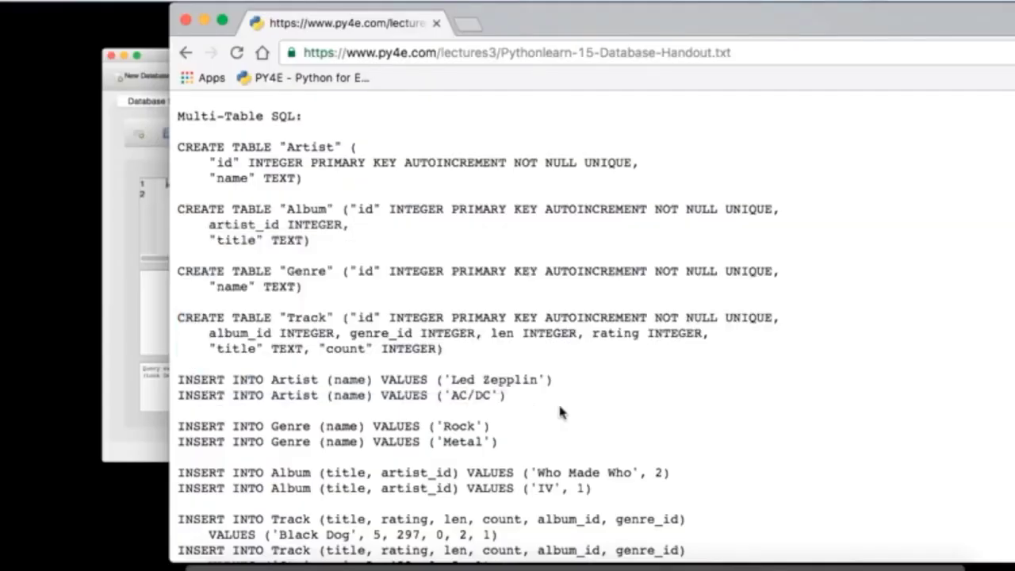
Step: Copy the Led Zepplin INSERT INTO Artist line and run it in Execute SQL
{"action": "triple_click", "coordinate": [547, 379]}
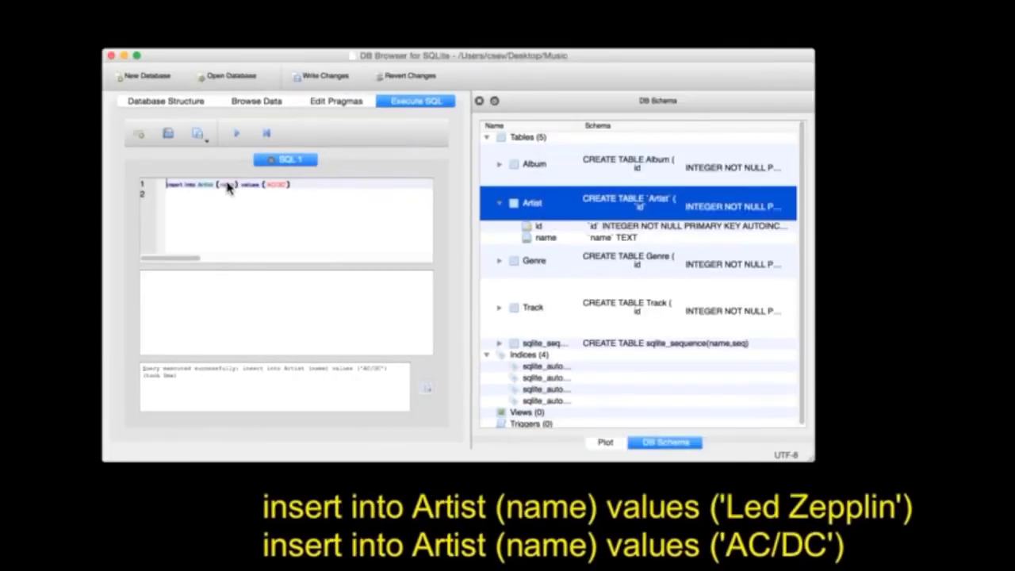
{"action": "key", "text": "super+Tab"}
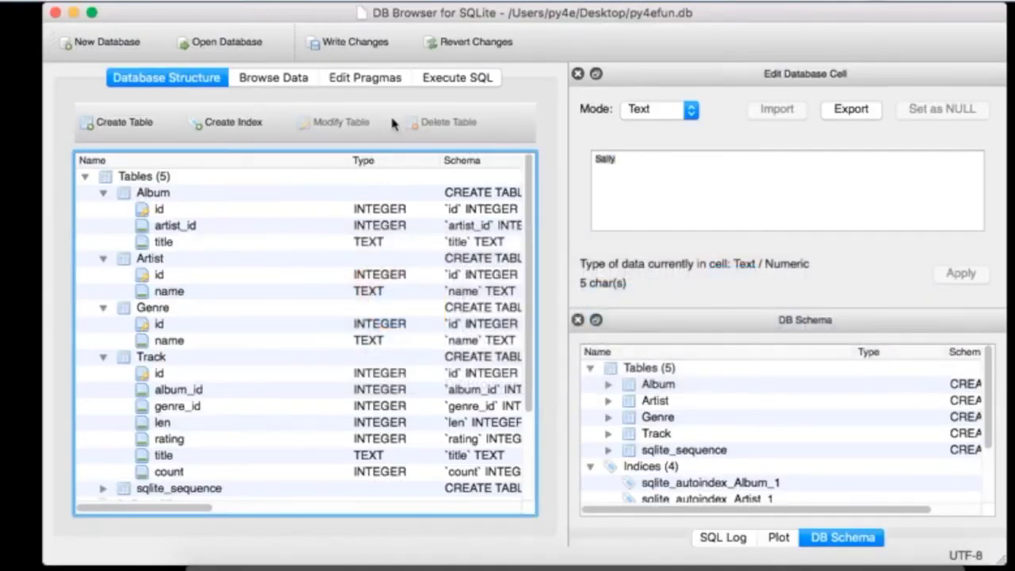
{"action": "left_click", "coordinate": [448, 78]}
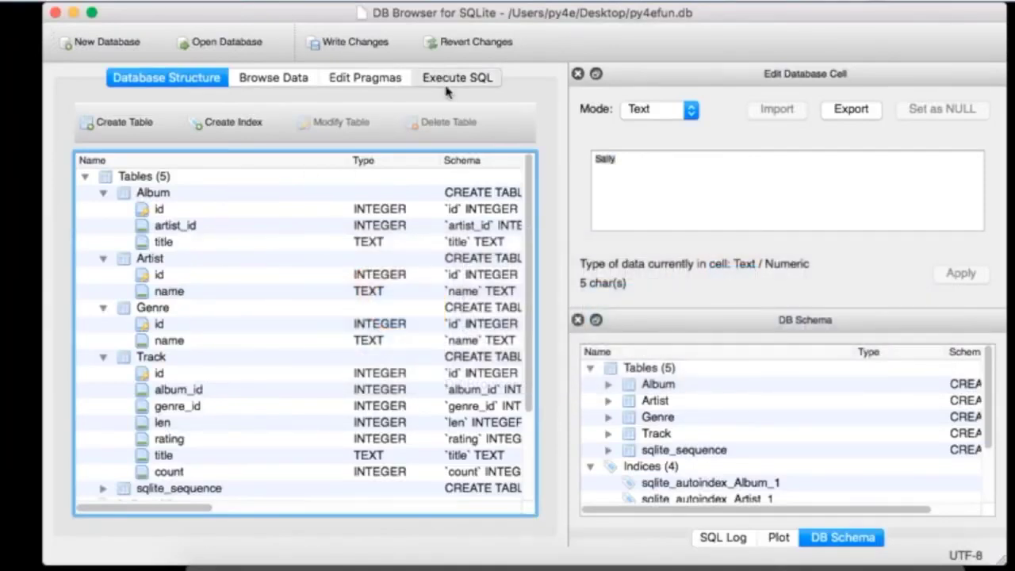
{"action": "left_click_drag", "start_coordinate": [347, 230], "coordinate": [115, 192]}
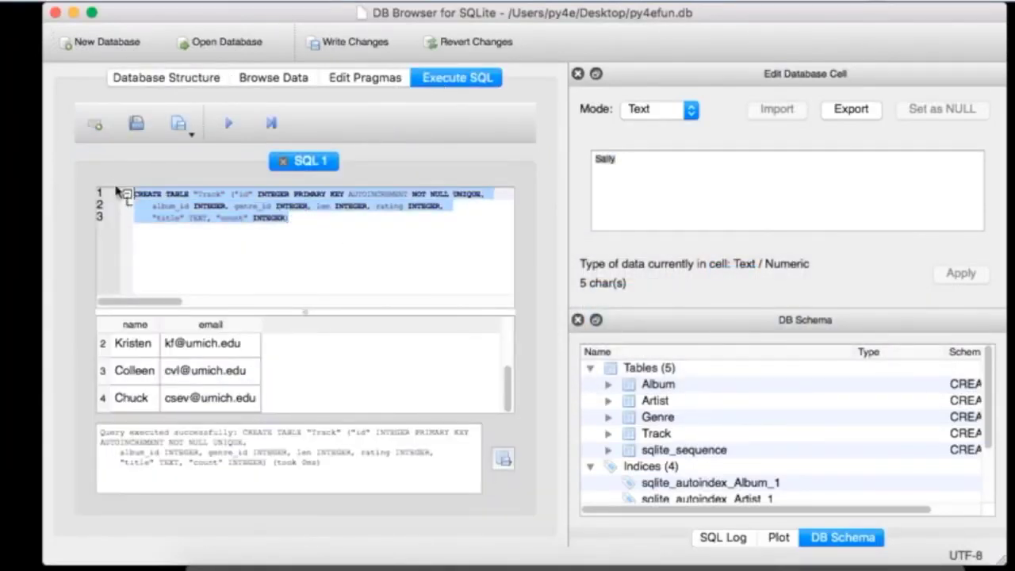
{"action": "type", "text": "INSERT INTO Artist (name) VALUES ('Led Zeppelin')"}
{"action": "left_click", "coordinate": [228, 123]}
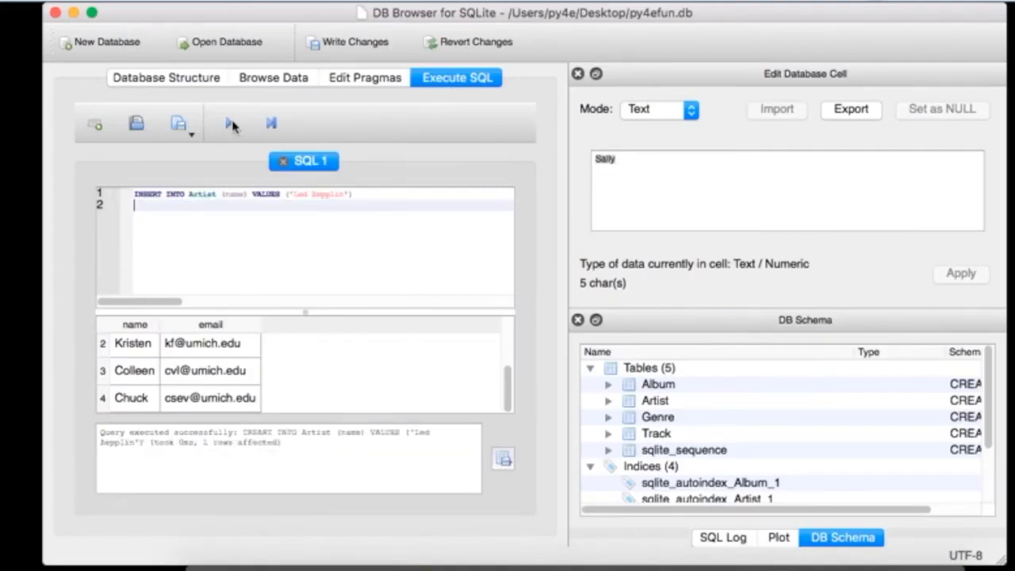
Step: Browse the Artist table's data to see row id 1, Led Zepplin
{"action": "left_click", "coordinate": [196, 79]}
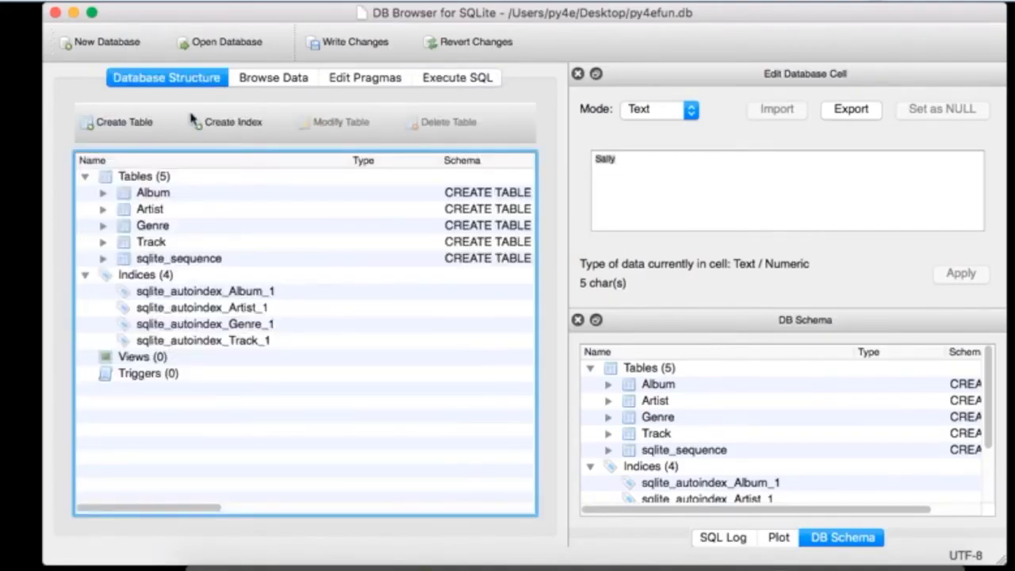
{"action": "left_click", "coordinate": [274, 77]}
{"action": "left_click", "coordinate": [180, 121]}
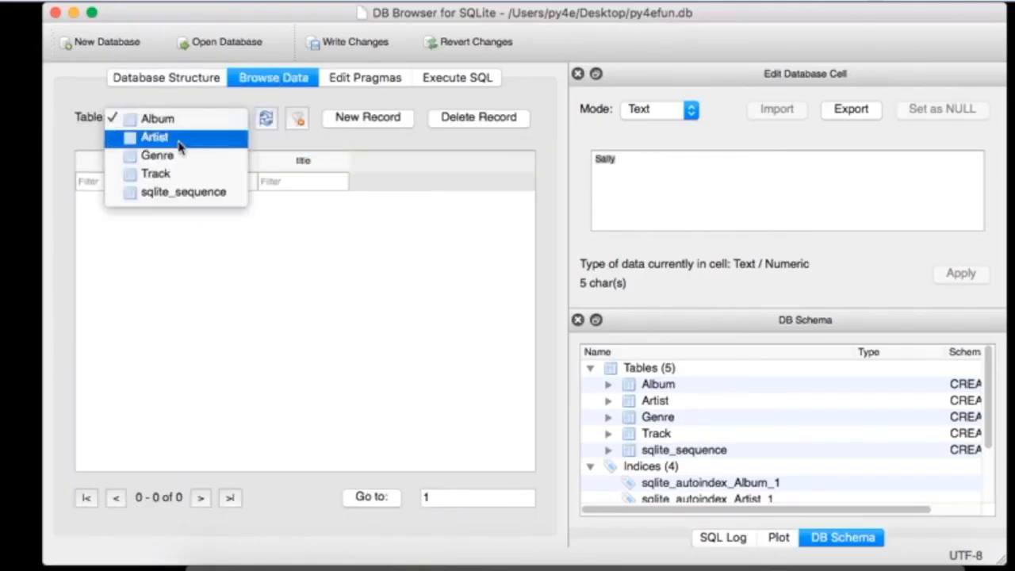
{"action": "left_click", "coordinate": [178, 141]}
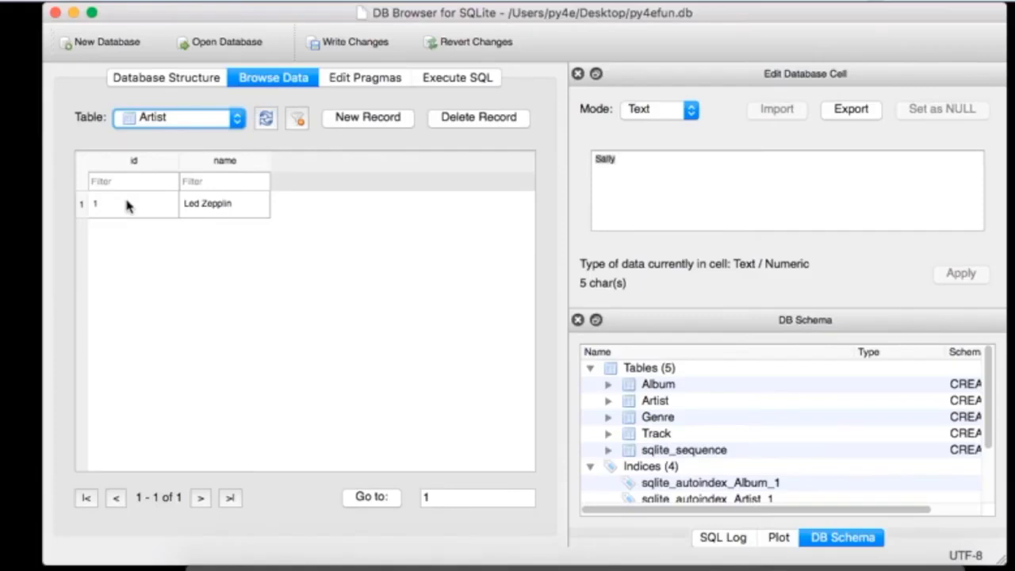
{"action": "key", "text": "super+Tab"}
{"action": "key", "text": "super+Tab"}
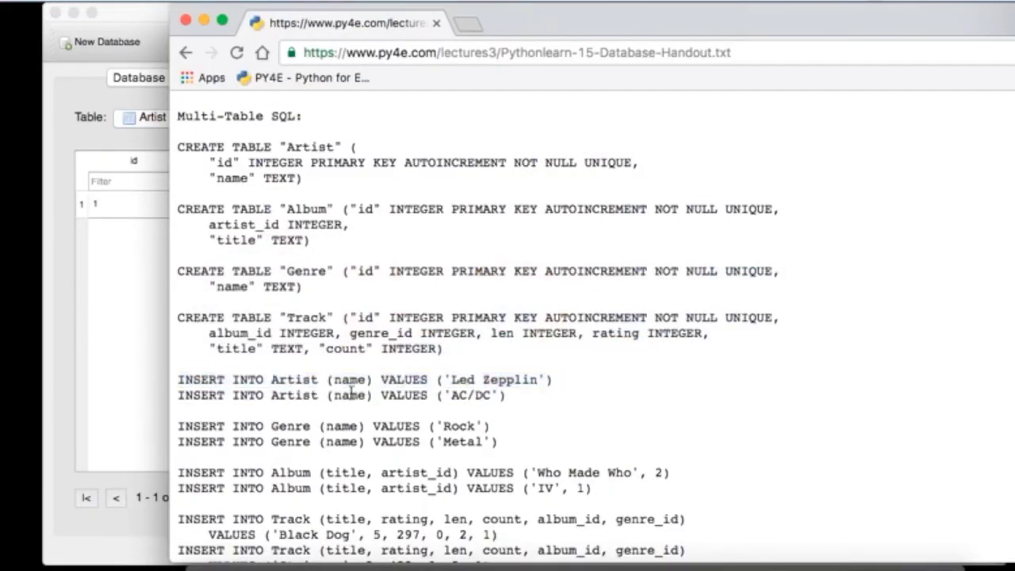
Step: Run the copied AC/DC INSERT and browse the Artist table showing Led Zepplin and AC/DC
{"action": "triple_click", "coordinate": [352, 390]}
{"action": "key", "text": "ctrl+c"}
{"action": "left_click", "coordinate": [112, 344]}
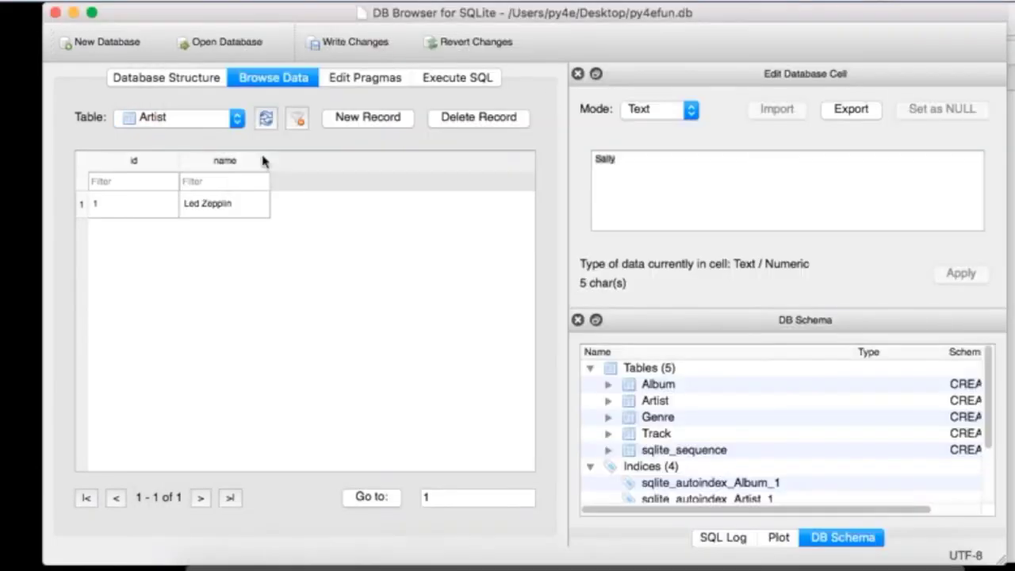
{"action": "left_click", "coordinate": [449, 78]}
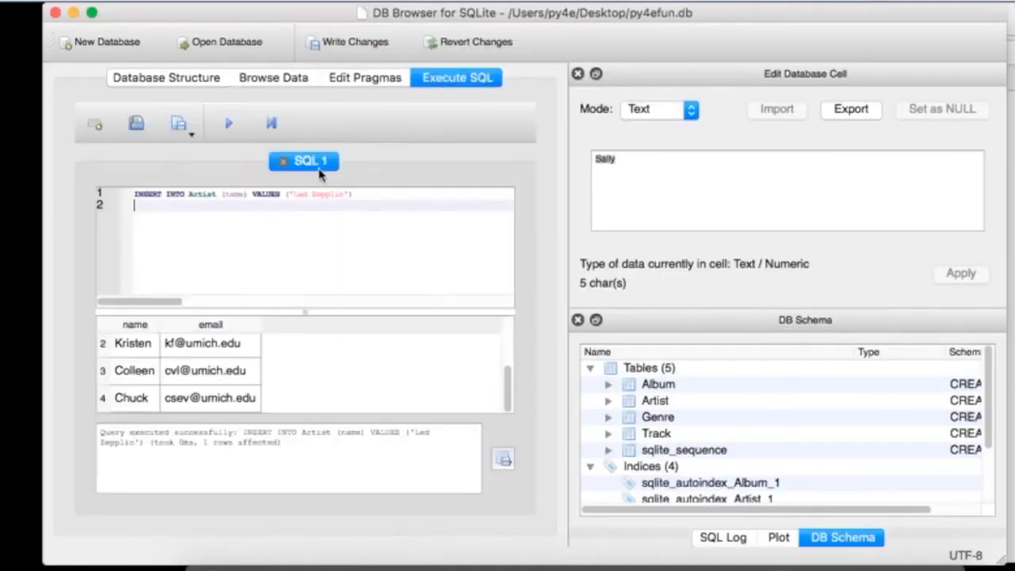
{"action": "key", "text": "ctrl+a"}
{"action": "key", "text": "ctrl+v"}
{"action": "left_click", "coordinate": [229, 125]}
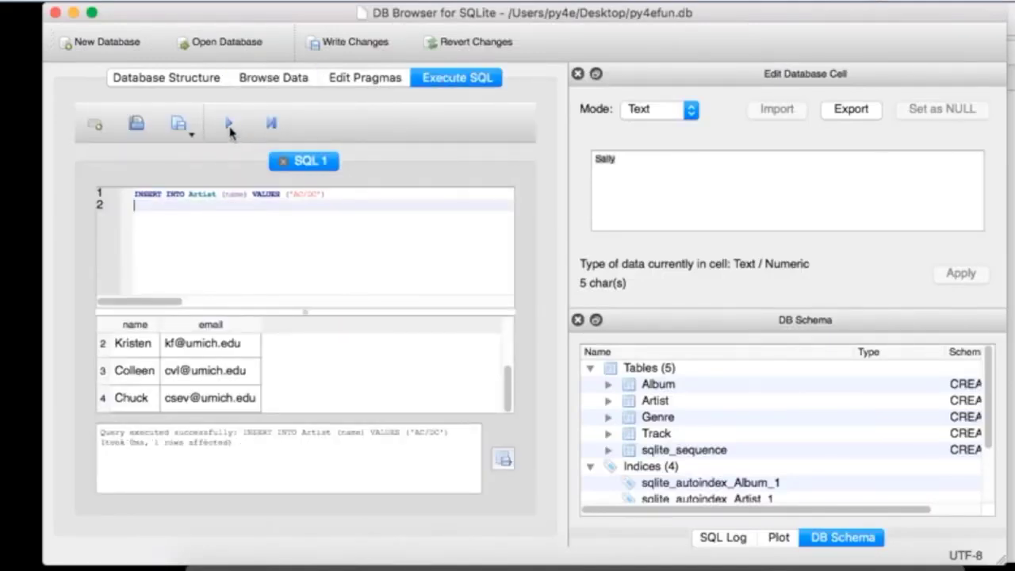
{"action": "left_click", "coordinate": [258, 80]}
{"action": "left_click", "coordinate": [173, 121]}
{"action": "left_click", "coordinate": [173, 138]}
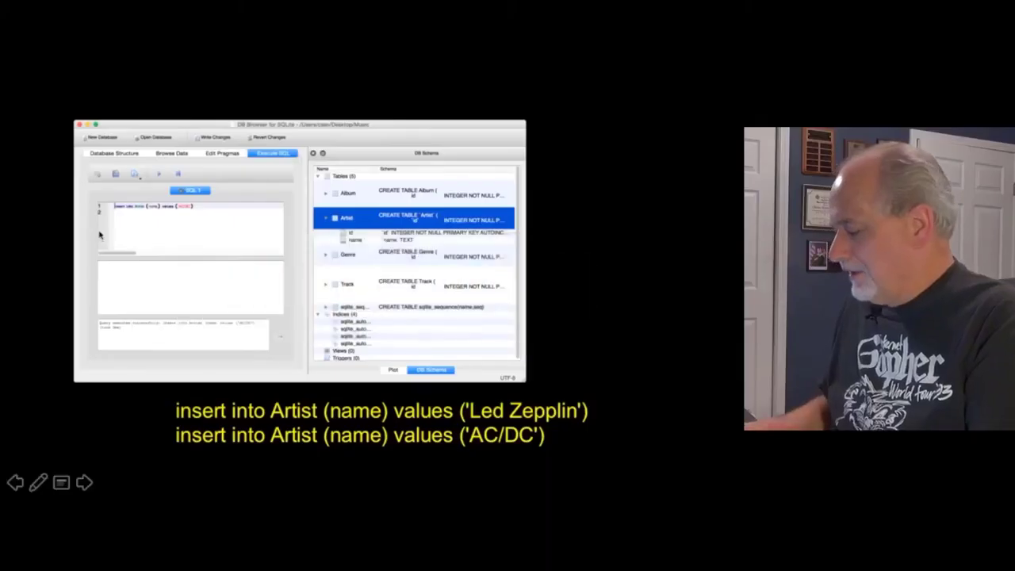
Step: Advance the slideshow through the build to the Rock and Metal Genre insert slide
{"action": "key", "text": "Right"}
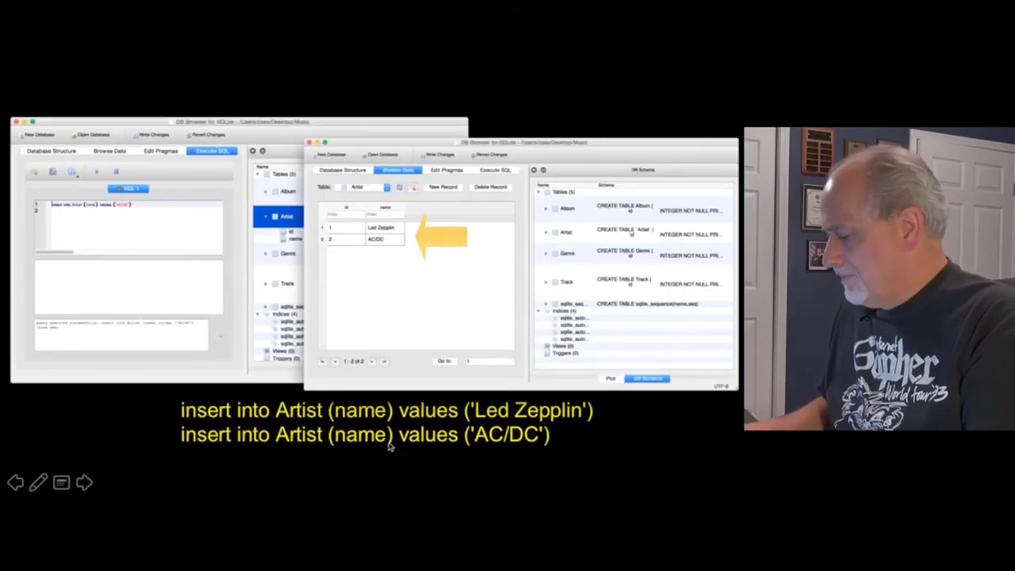
{"action": "key", "text": "Right"}
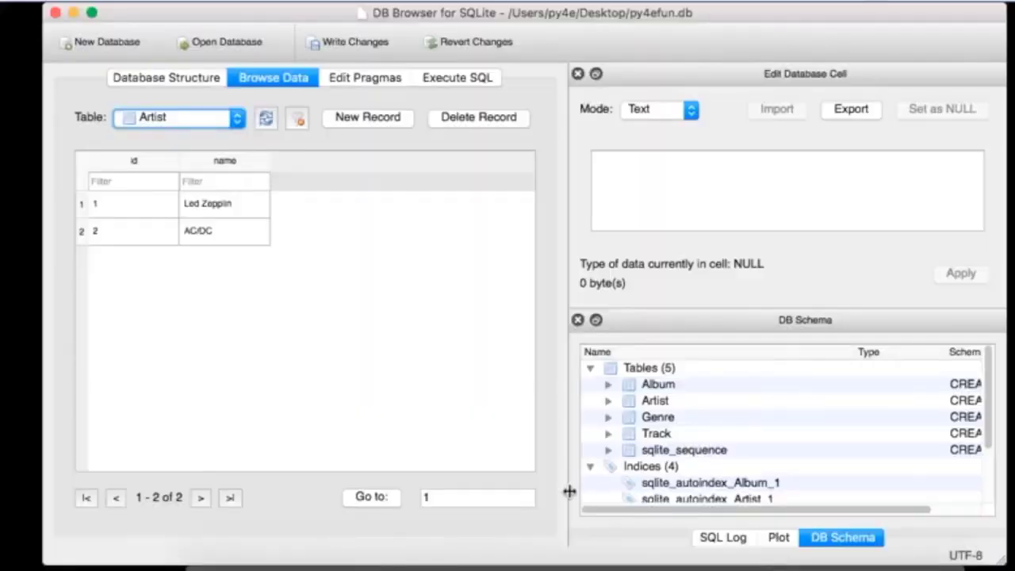
{"action": "key", "text": "super+Tab"}
Step: Paste the Rock and Metal INSERT INTO Genre statements, add semicolons, and execute them
{"action": "scroll", "coordinate": [532, 377], "scroll_direction": "down", "scroll_amount": 3}
{"action": "left_click_drag", "start_coordinate": [507, 346], "coordinate": [163, 326]}
{"action": "key", "text": "super+c"}
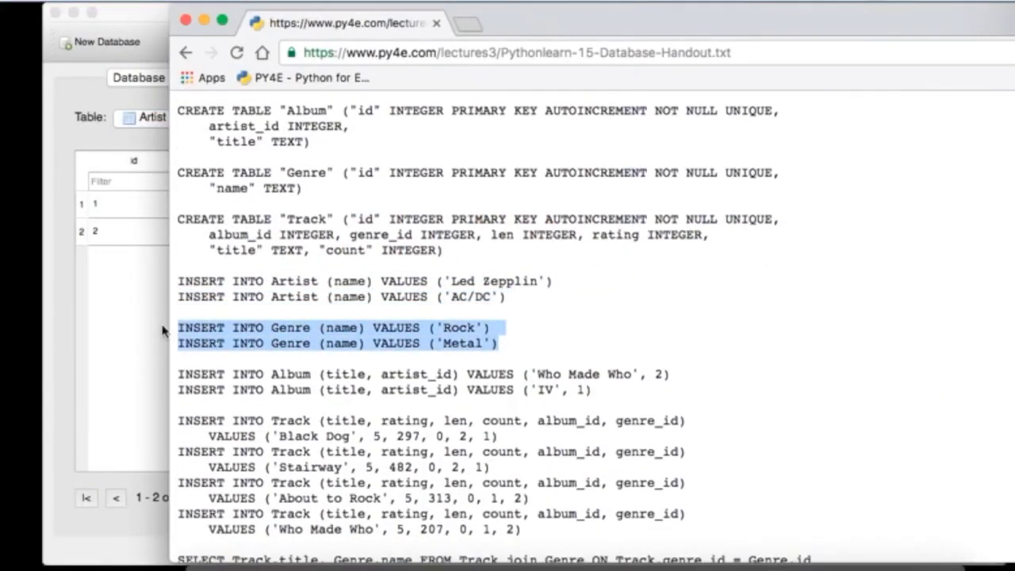
{"action": "left_click", "coordinate": [136, 330]}
{"action": "left_click", "coordinate": [474, 77]}
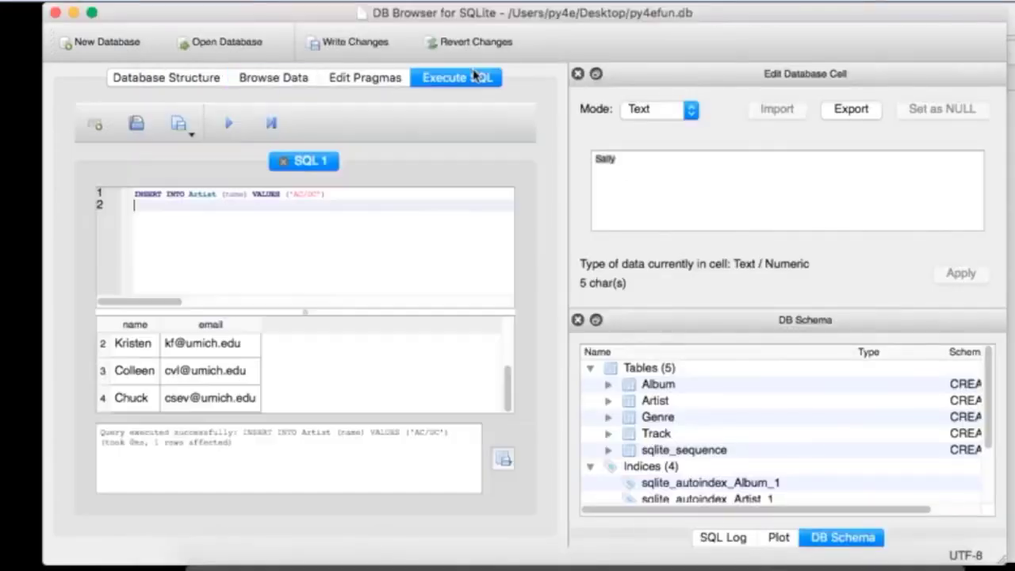
{"action": "key", "text": "super+a"}
{"action": "key", "text": "super+v"}
{"action": "left_click", "coordinate": [346, 196]}
{"action": "type", "text": ";"}
{"action": "key", "text": "Down"}
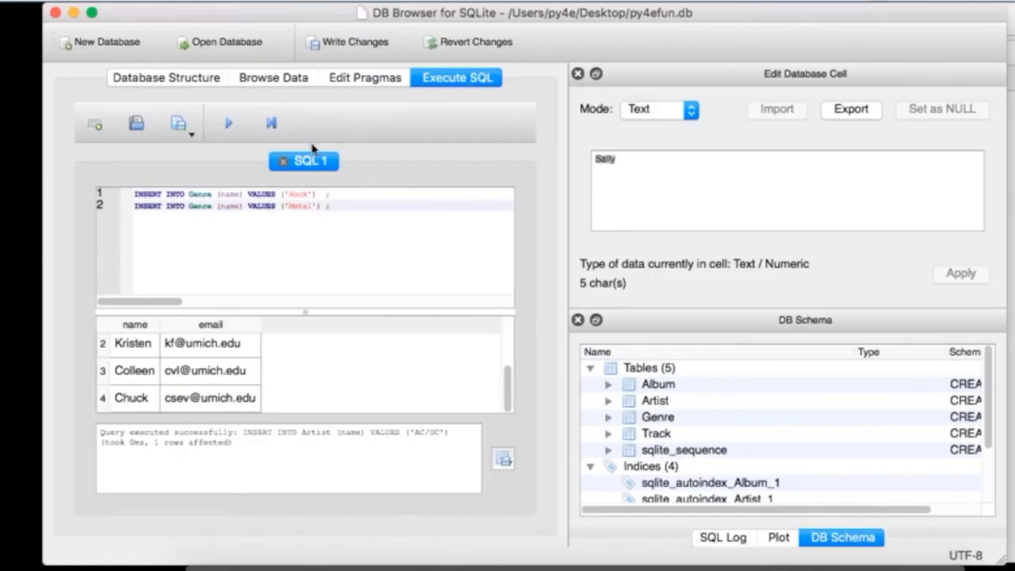
{"action": "left_click", "coordinate": [228, 122]}
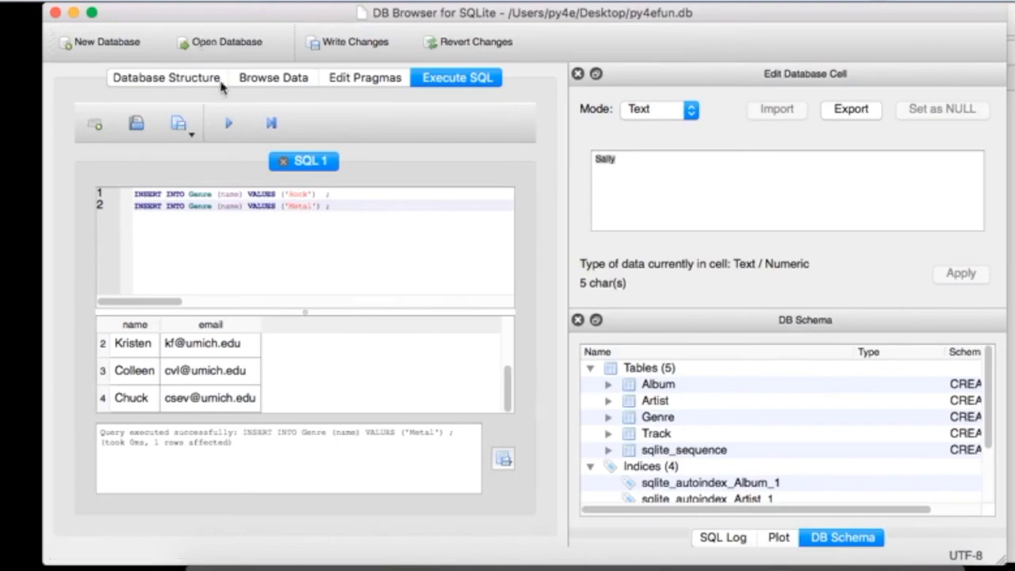
Step: Browse the Genre table's data to show the Rock and Metal rows
{"action": "left_click", "coordinate": [242, 79]}
{"action": "left_click", "coordinate": [184, 118]}
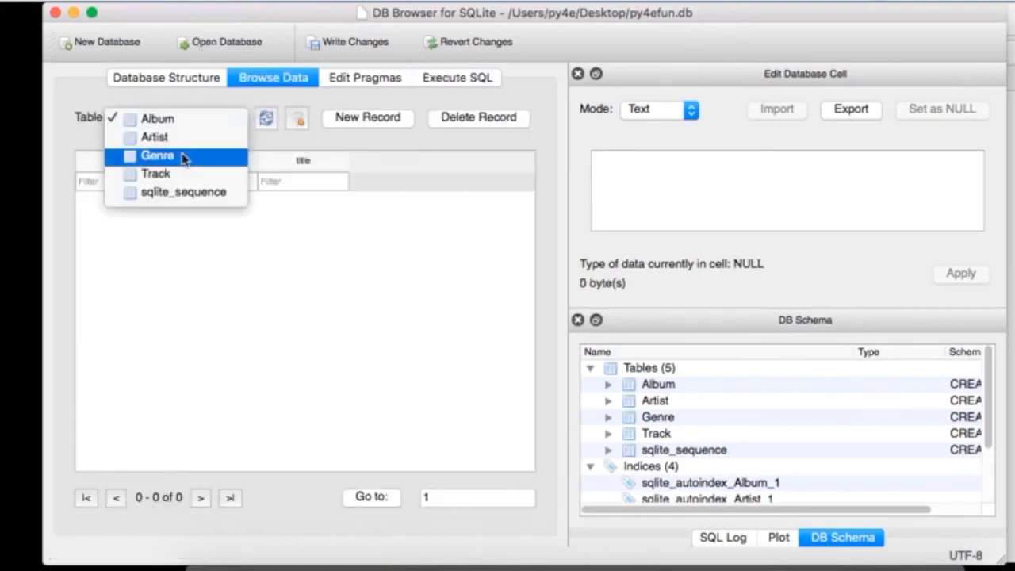
{"action": "left_click", "coordinate": [186, 155]}
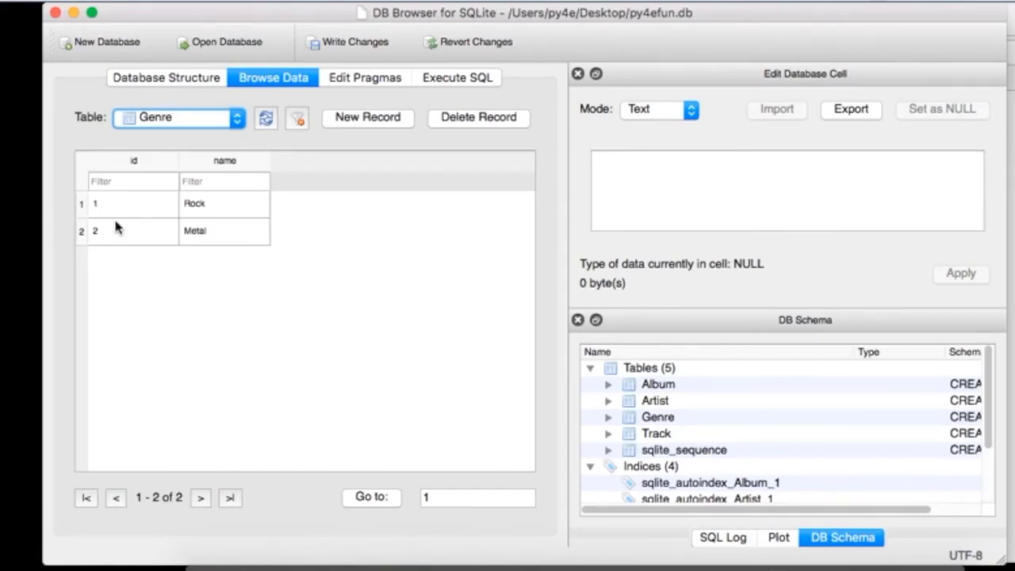
{"action": "key", "text": "super+Tab"}
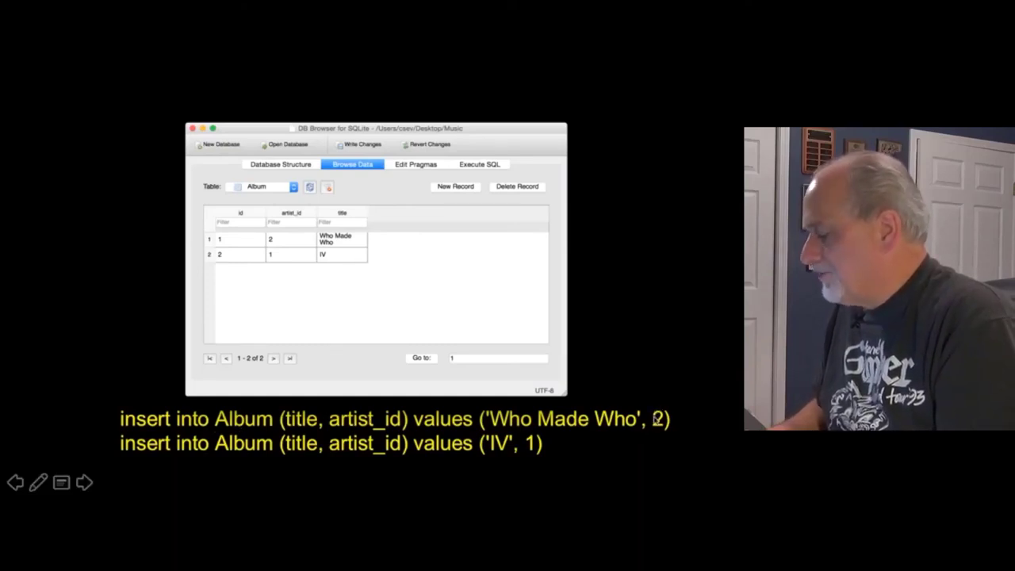
Step: Exit the slideshow and copy the two Album INSERT statements from the browser handout
{"action": "key", "text": "Escape"}
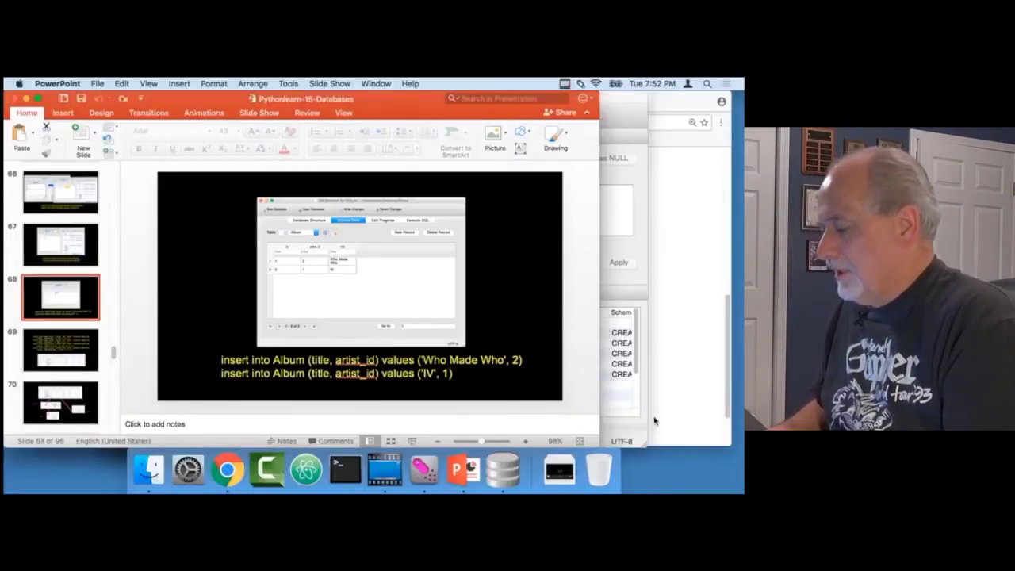
{"action": "key", "text": "super+Tab"}
{"action": "key", "text": "super+Tab"}
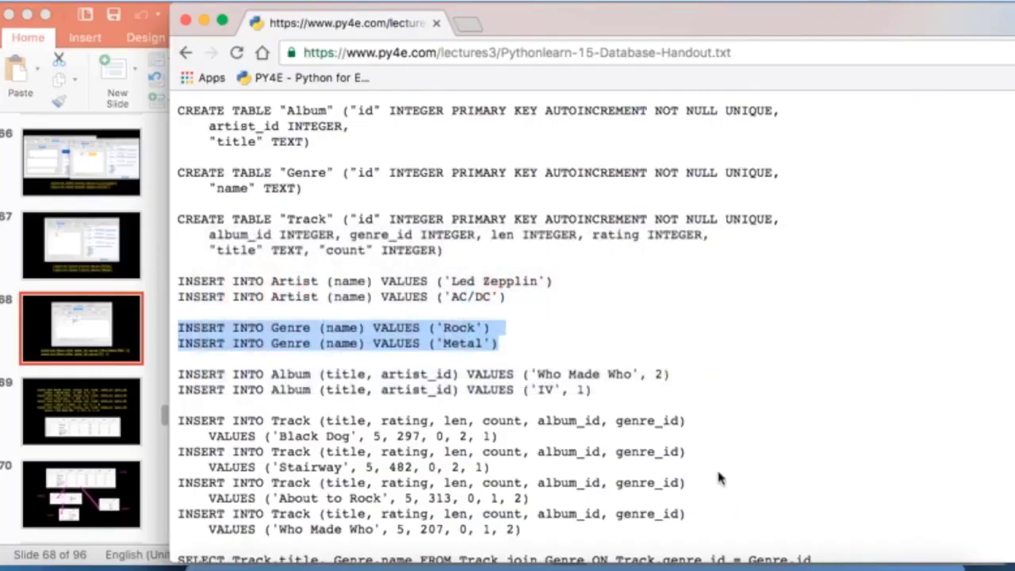
{"action": "scroll", "coordinate": [720, 479], "scroll_direction": "down", "scroll_amount": 3}
{"action": "left_click_drag", "start_coordinate": [595, 311], "coordinate": [136, 296]}
{"action": "left_click", "coordinate": [136, 305]}
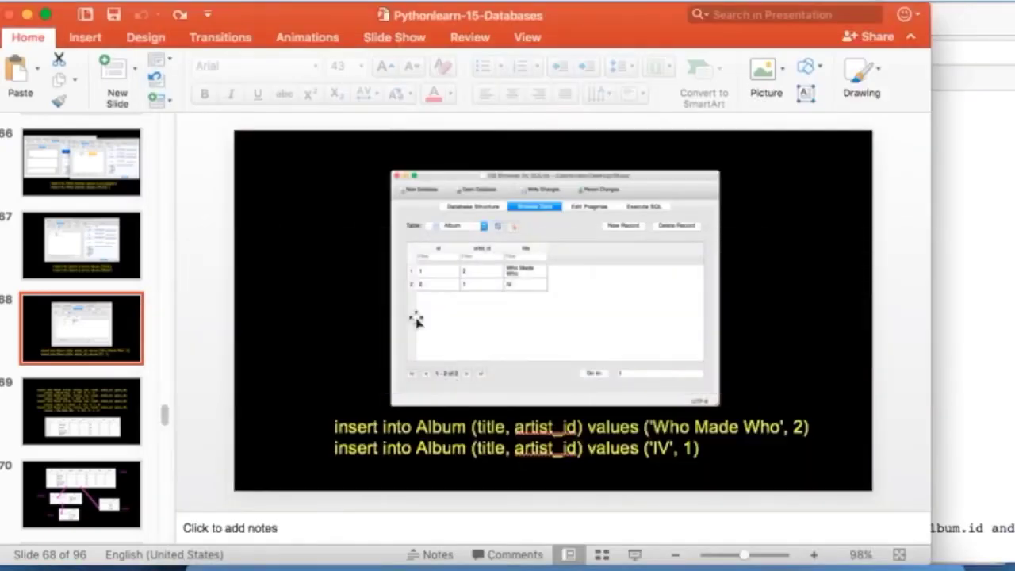
{"action": "key", "text": "super+Tab"}
{"action": "key", "text": "super+Tab"}
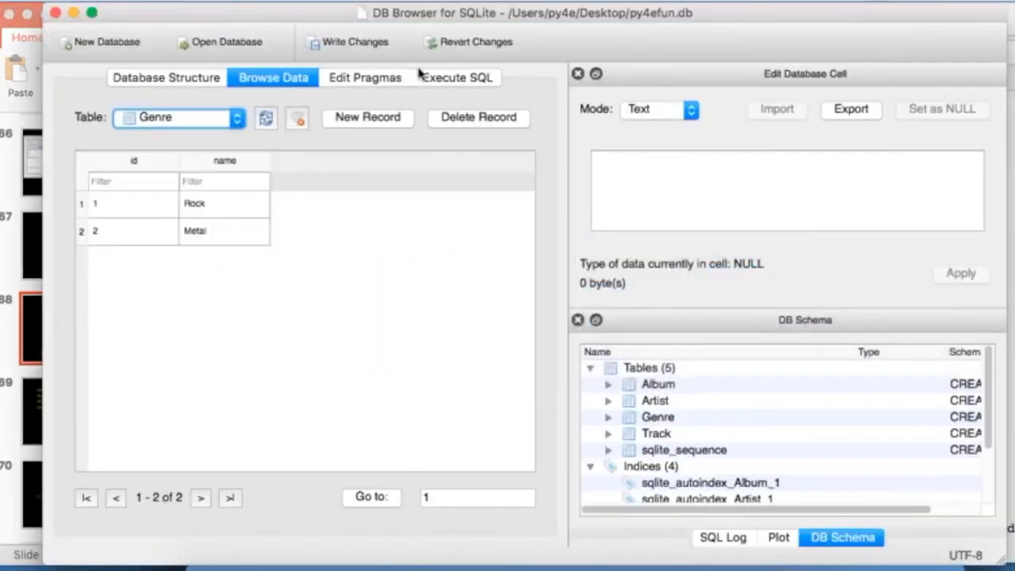
Step: Replace the Execute SQL editor contents with the two Album INSERT statements, ending each with a semicolon
{"action": "left_click", "coordinate": [455, 78]}
{"action": "key", "text": "super+a"}
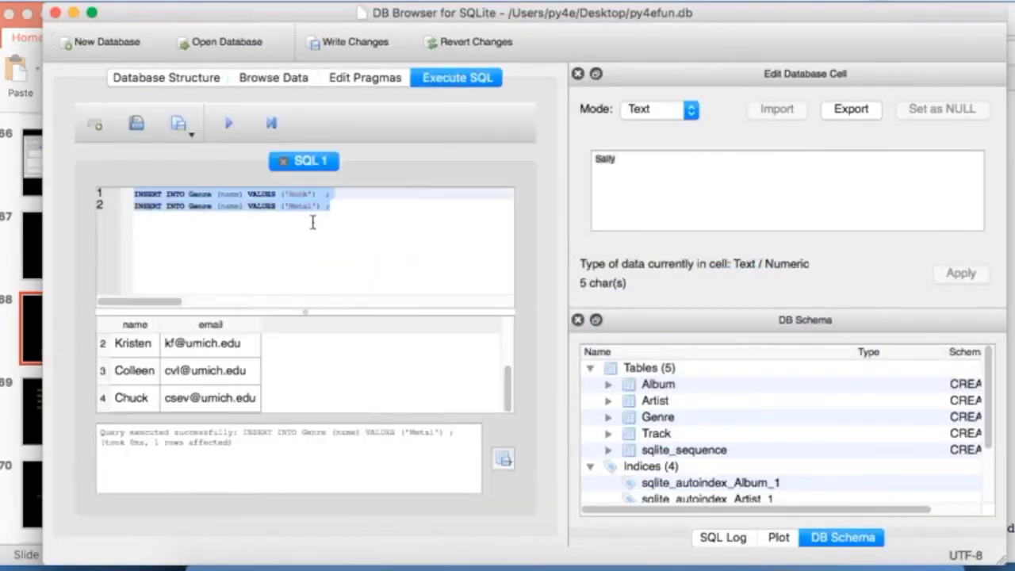
{"action": "type", "text": "INSERT INTO Album (title, artist_id) VALUES ('Who Made Who', 2); INSERT INTO Album (title, artist_id) VALUES ('IV', 1);"}
{"action": "left_click", "coordinate": [436, 196]}
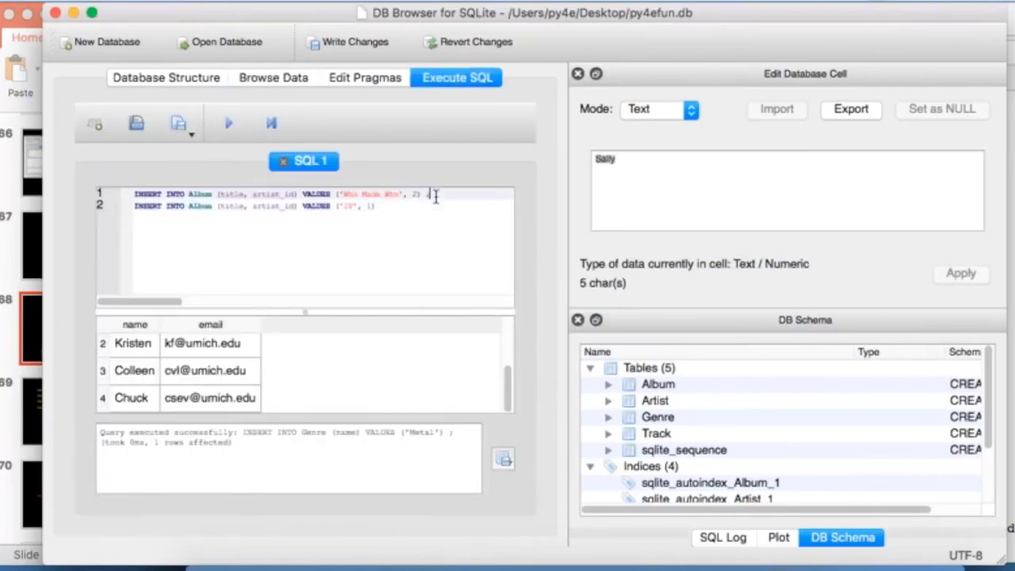
{"action": "key", "text": "Down"}
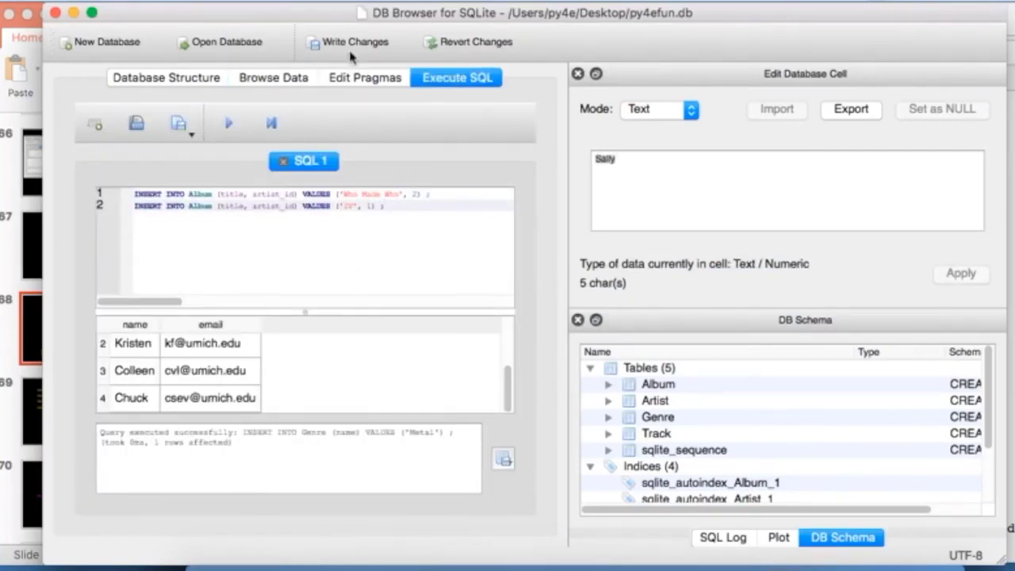
Step: Show the Album table in Browse Data to confirm 'Who Made Who' and 'IV'
{"action": "left_click", "coordinate": [190, 82]}
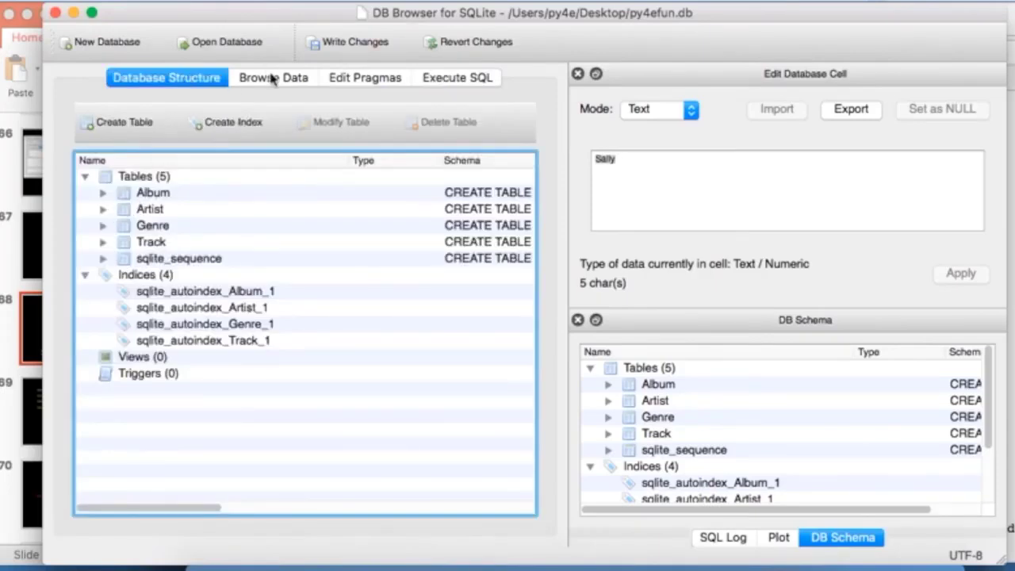
{"action": "left_click", "coordinate": [272, 78]}
{"action": "left_click", "coordinate": [193, 119]}
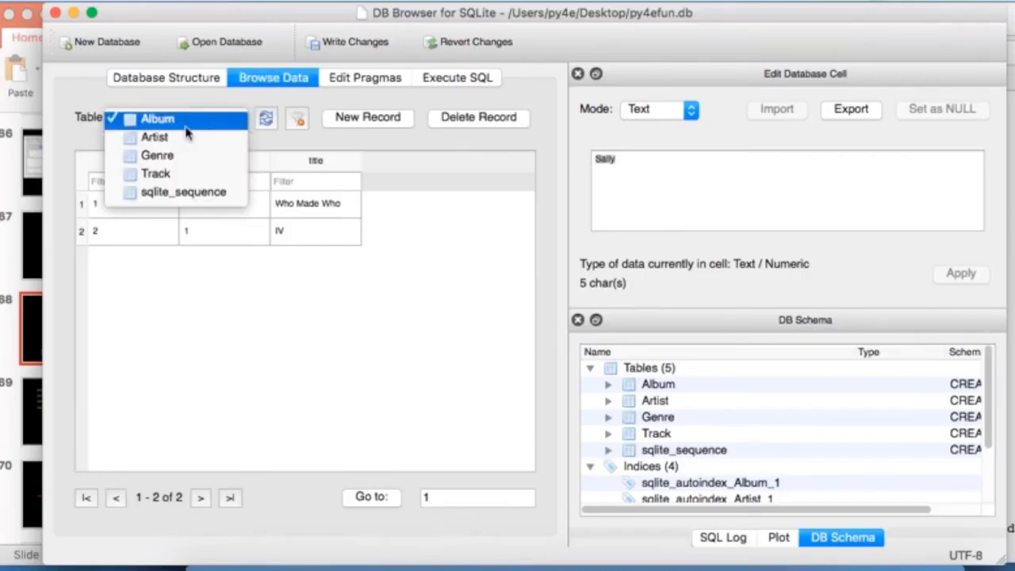
{"action": "left_click", "coordinate": [159, 118]}
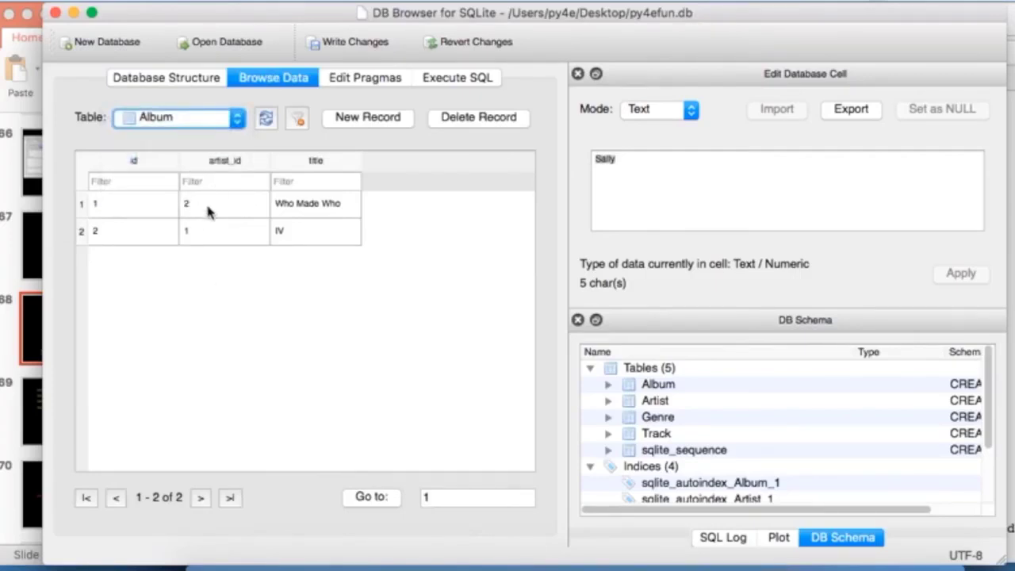